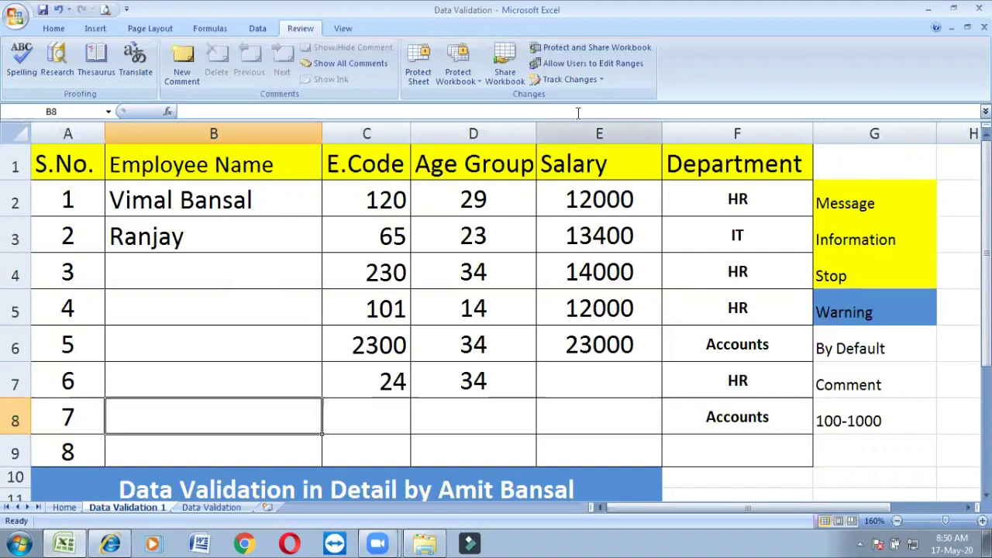
Try twice to enter a two-letter employee name in cell B4.
{"action": "left_click", "coordinate": [262, 269]}
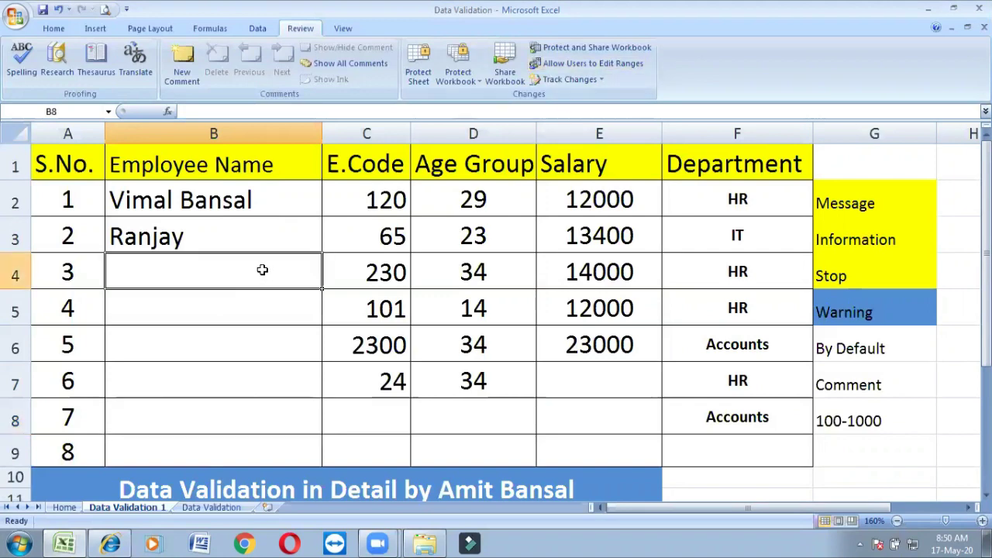
{"action": "type", "text": "om"}
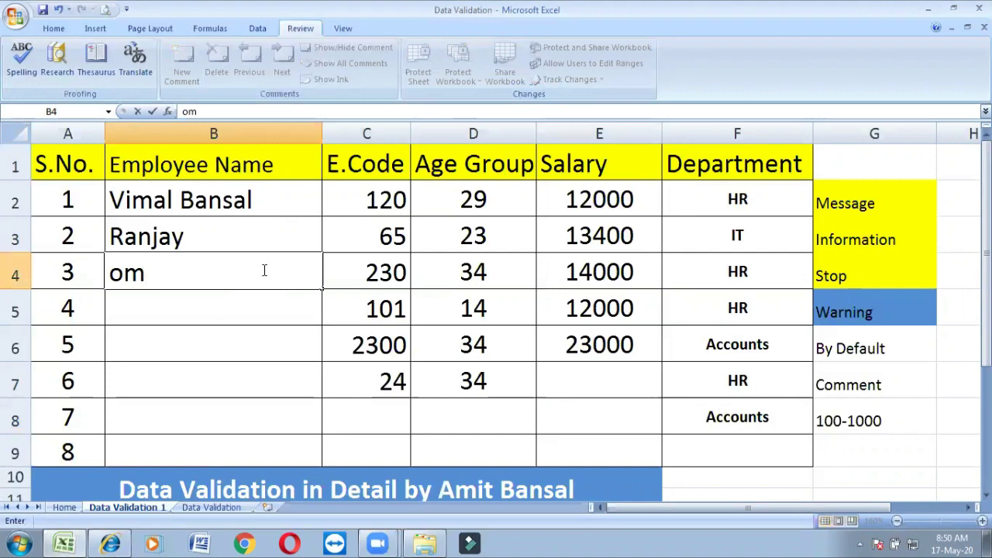
{"action": "key", "text": "Return"}
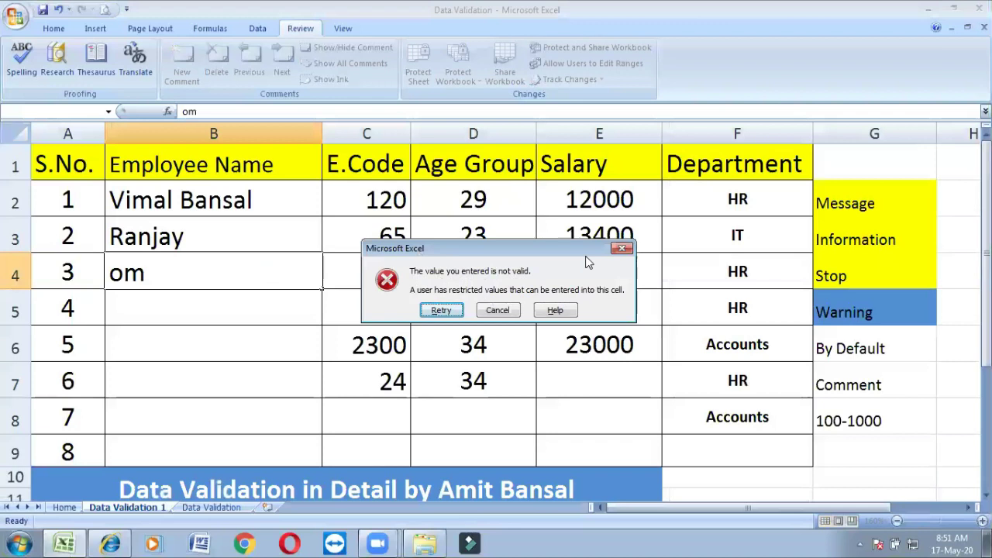
{"action": "left_click", "coordinate": [447, 314]}
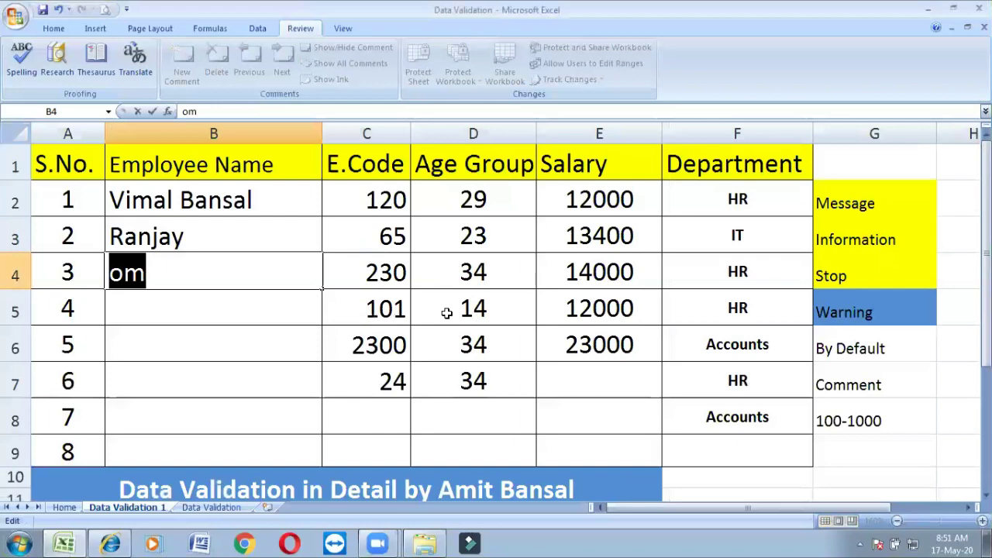
{"action": "type", "text": "om"}
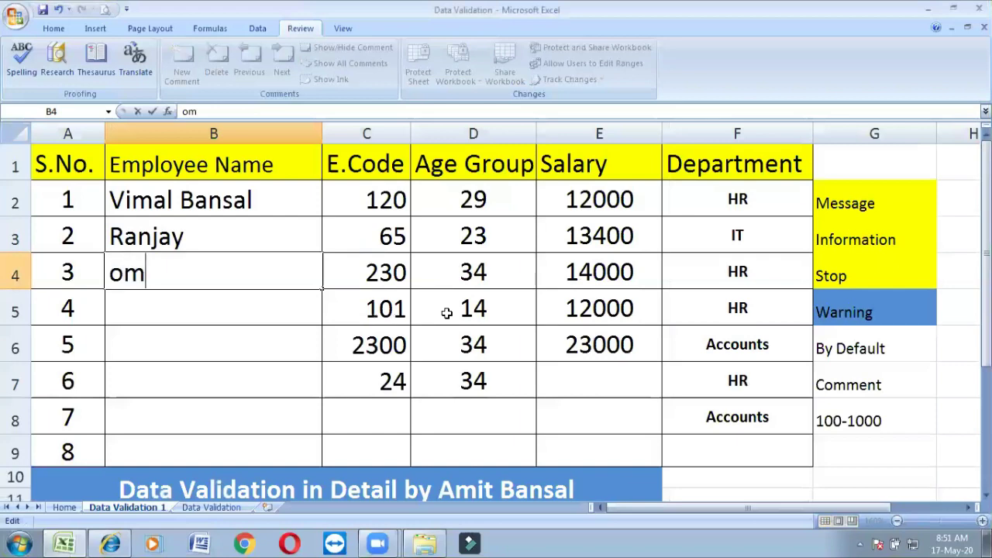
{"action": "key", "text": "Return"}
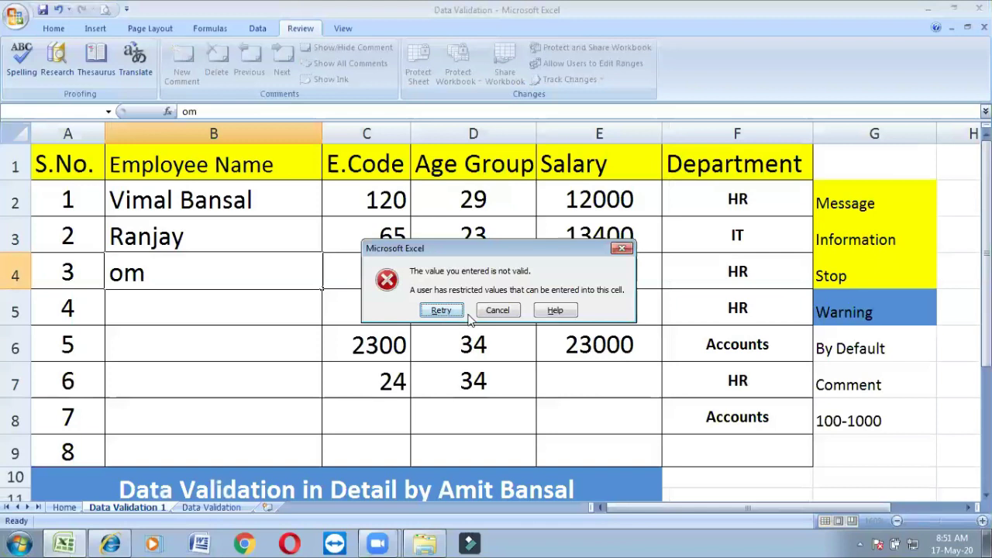
Retry cell B4 with a three-letter employee name and enter a ten-character first and last name in B5.
{"action": "left_click", "coordinate": [447, 314]}
{"action": "type", "text": "ram"}
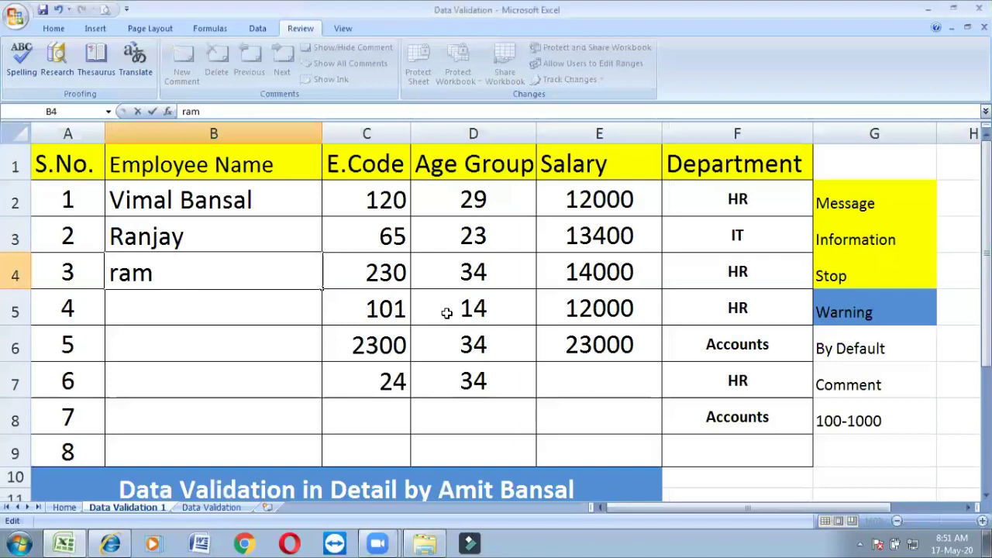
{"action": "key", "text": "Return"}
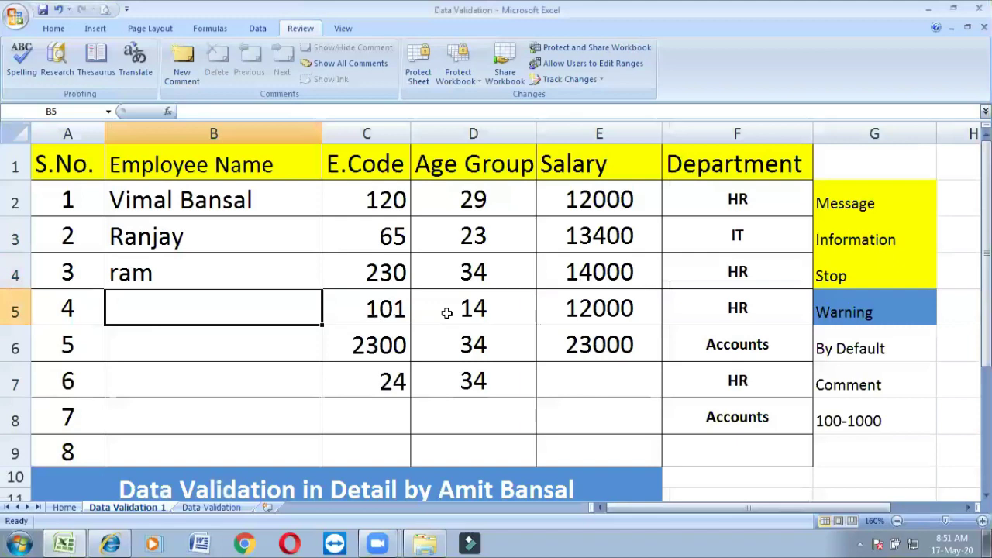
{"action": "type", "text": "amit"}
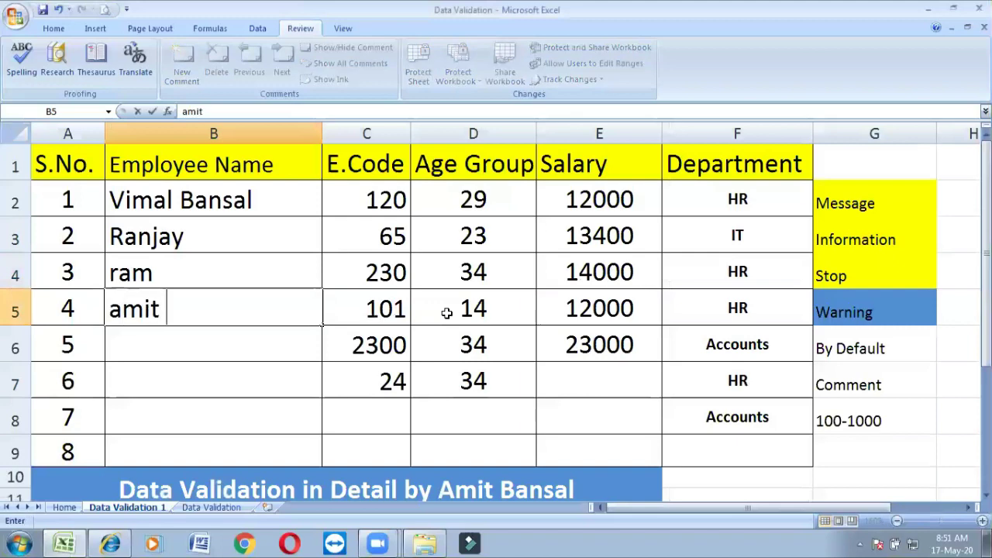
{"action": "type", "text": " kumar"}
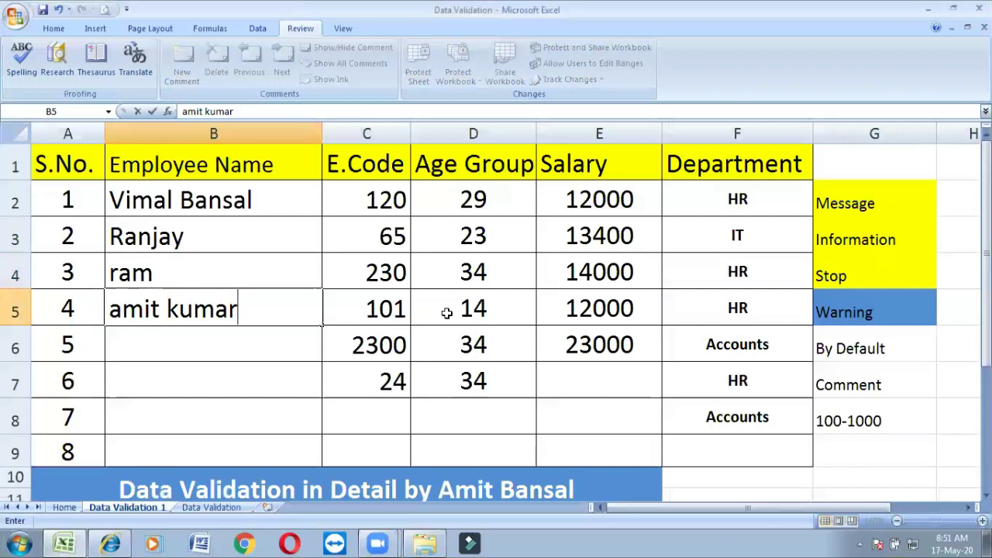
{"action": "key", "text": "Return"}
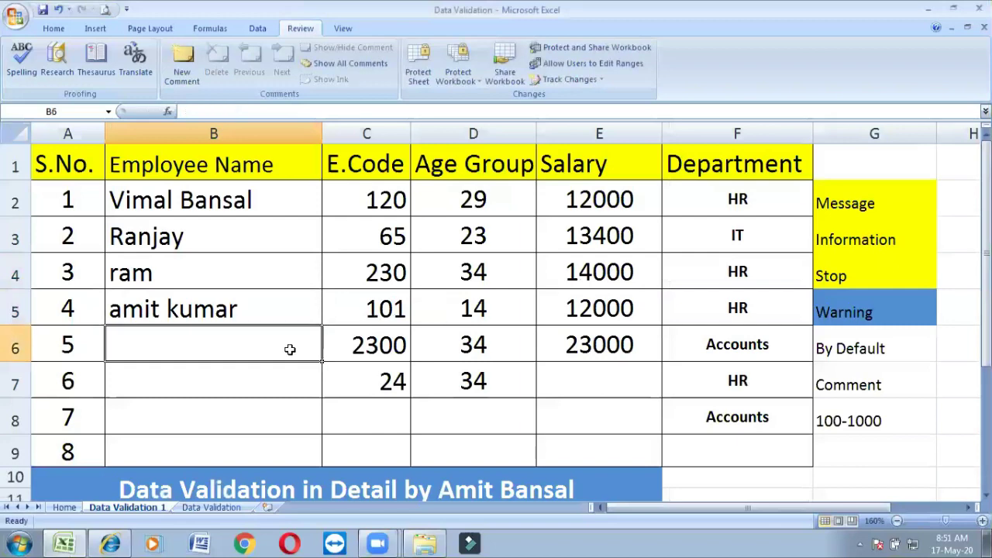
Try to append a surname to the employee name in B5, and discard the addition.
{"action": "double_click", "coordinate": [307, 309]}
{"action": "type", "text": "bansal"}
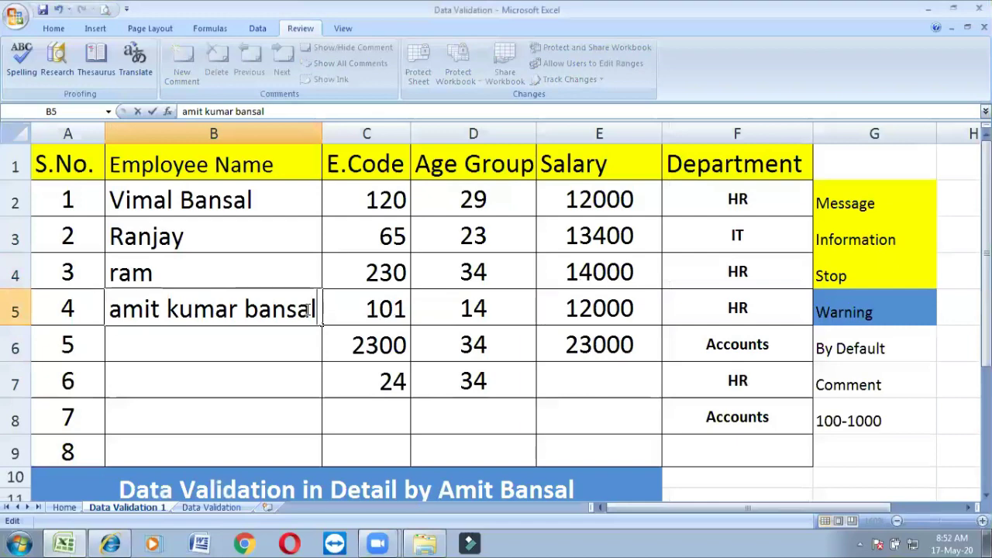
{"action": "key", "text": "Return"}
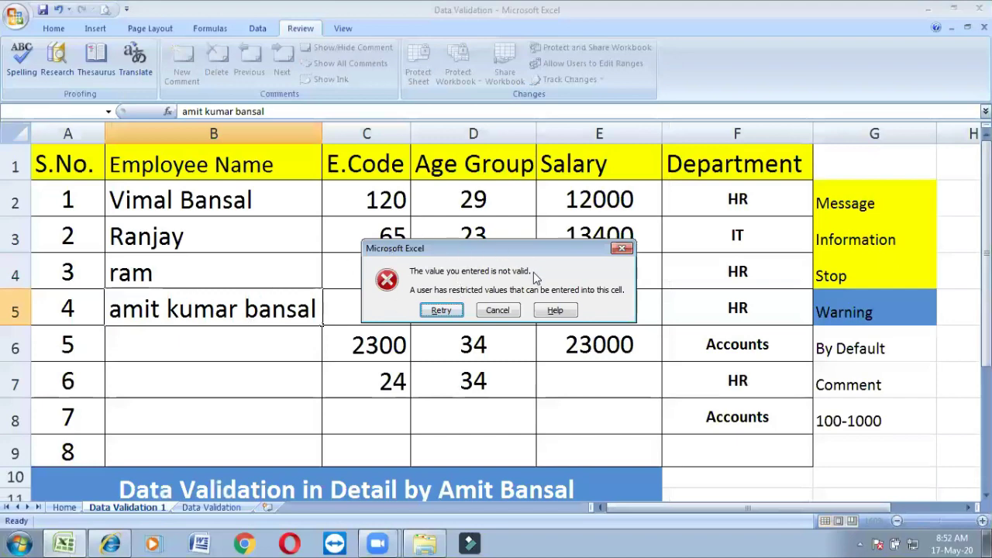
{"action": "key", "text": "Return"}
{"action": "key", "text": "BackSpace"}
{"action": "key", "text": "BackSpace"}
{"action": "key", "text": "BackSpace"}
{"action": "key", "text": "BackSpace"}
{"action": "key", "text": "BackSpace"}
{"action": "key", "text": "BackSpace"}
{"action": "key", "text": "BackSpace"}
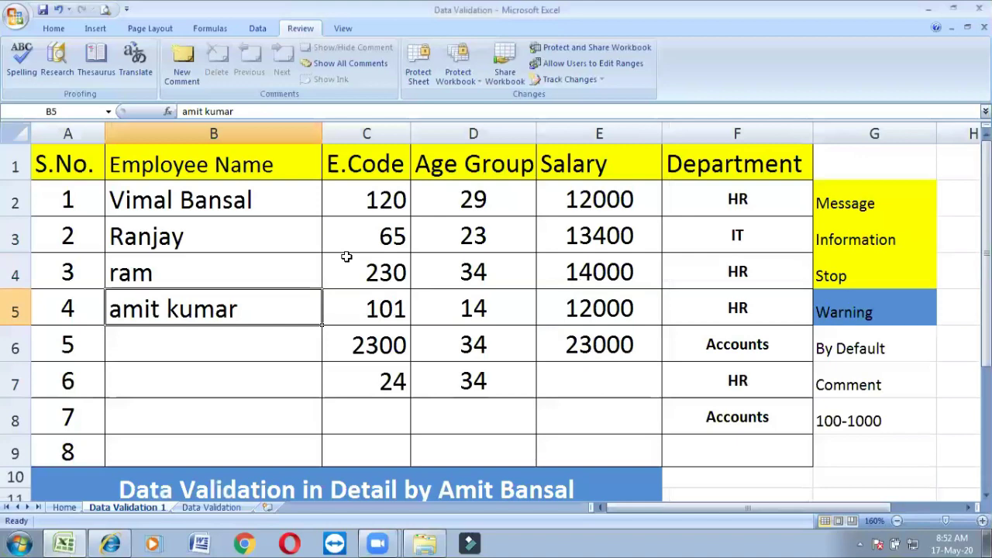
Clear the E.Code in cell C7 and try to enter 10 there, cancelling the entry at the alert.
{"action": "left_click", "coordinate": [390, 238]}
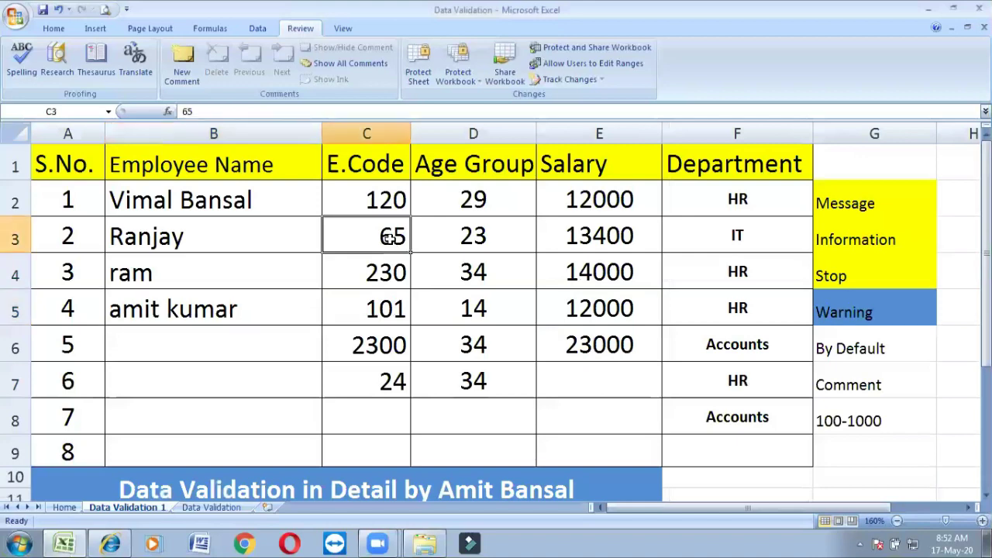
{"action": "left_click", "coordinate": [390, 381]}
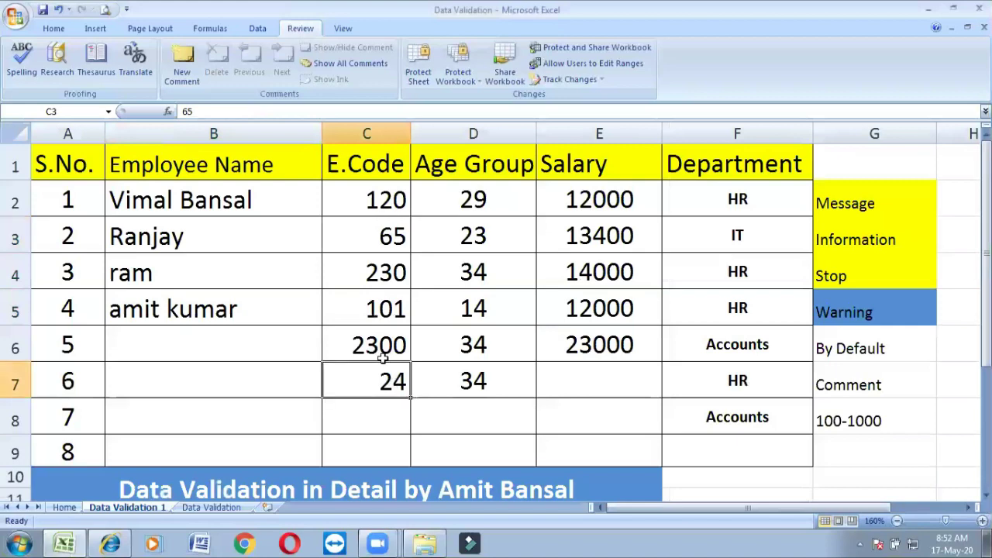
{"action": "left_click", "coordinate": [380, 351]}
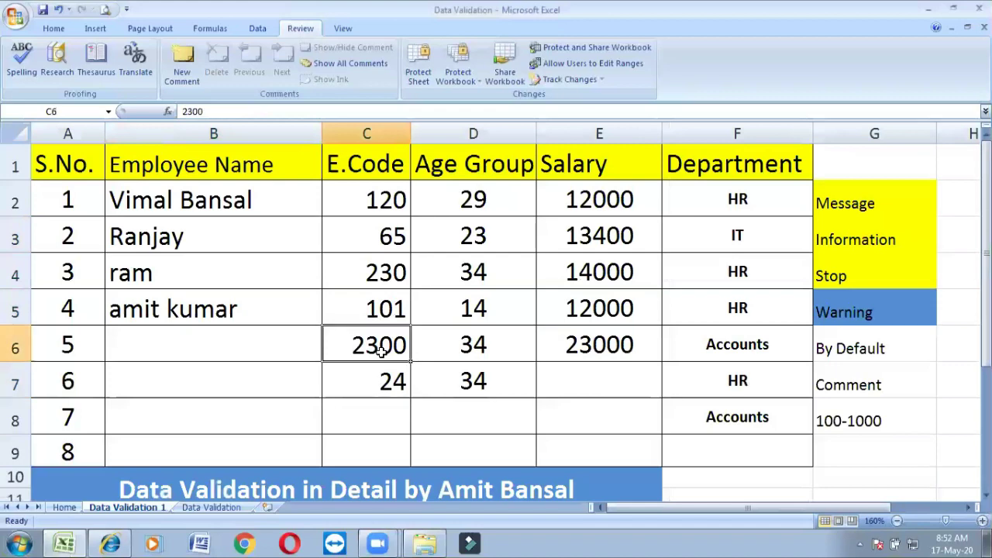
{"action": "left_click", "coordinate": [380, 386]}
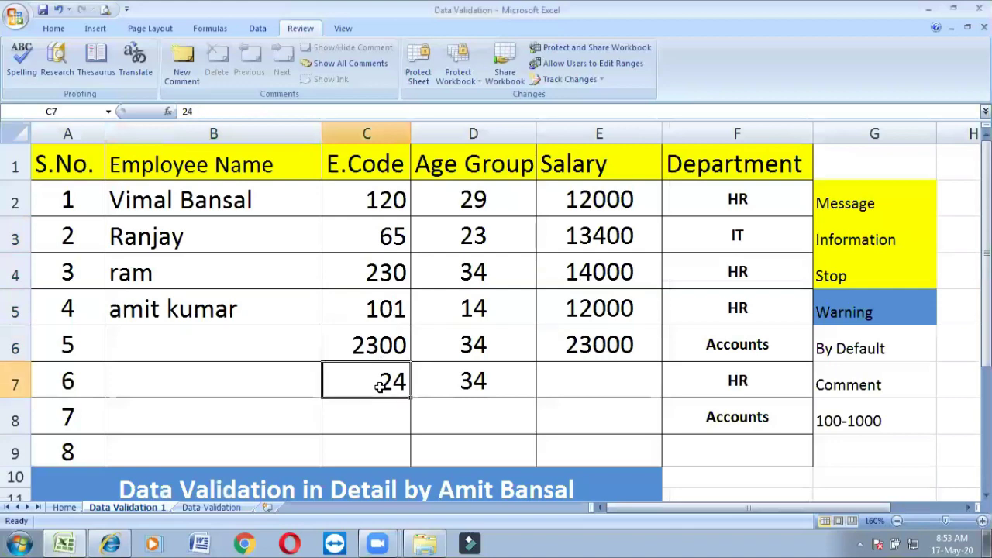
{"action": "key", "text": "Delete"}
{"action": "type", "text": "10"}
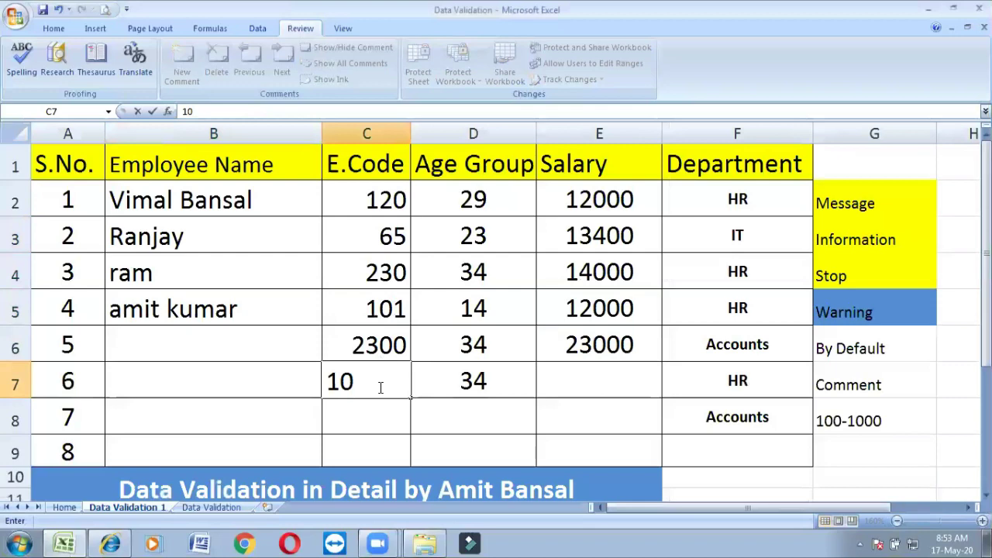
{"action": "key", "text": "Return"}
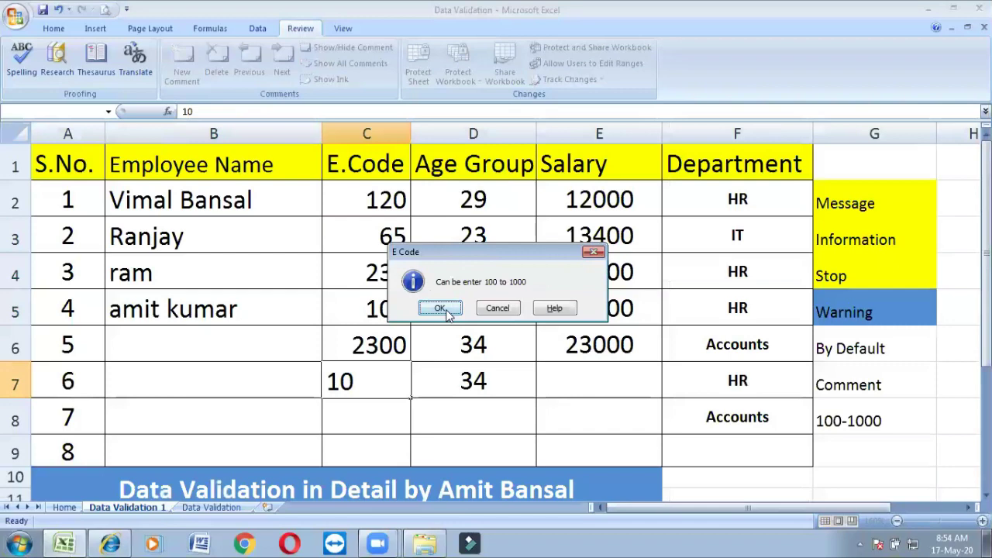
{"action": "left_click", "coordinate": [496, 309]}
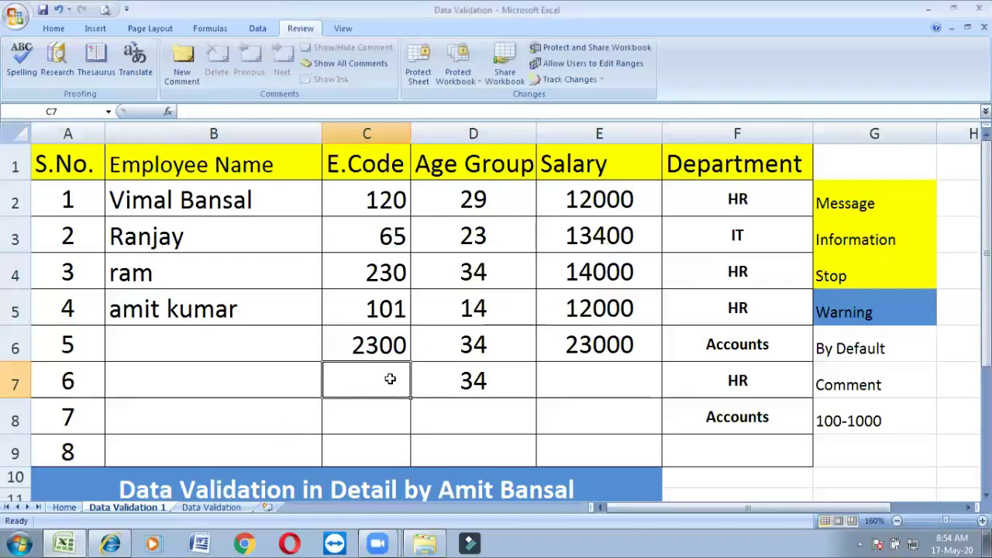
Enter E.Code 23 in C7 and 2400 in C8, accepting both out-of-range values at the information alert.
{"action": "type", "text": "23"}
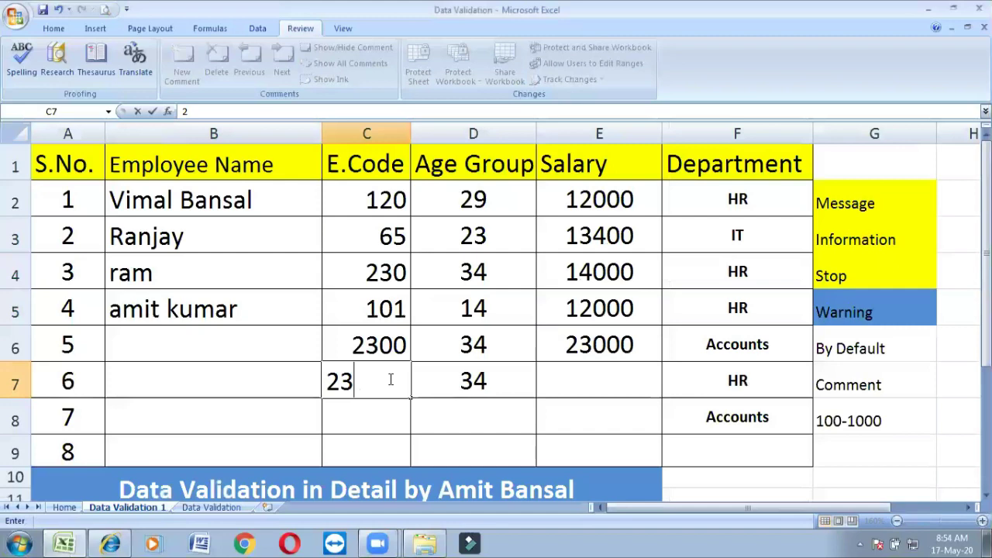
{"action": "key", "text": "Return"}
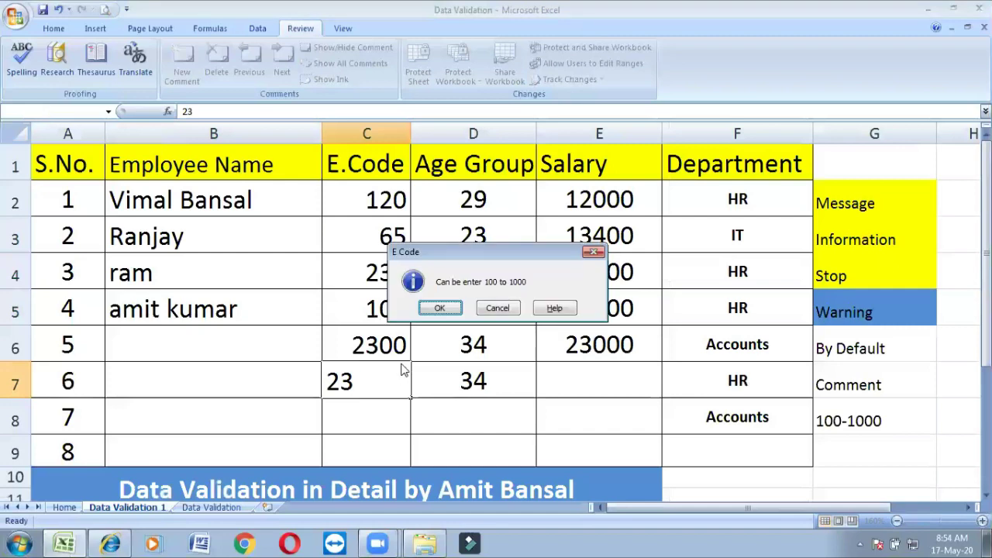
{"action": "left_click", "coordinate": [440, 308]}
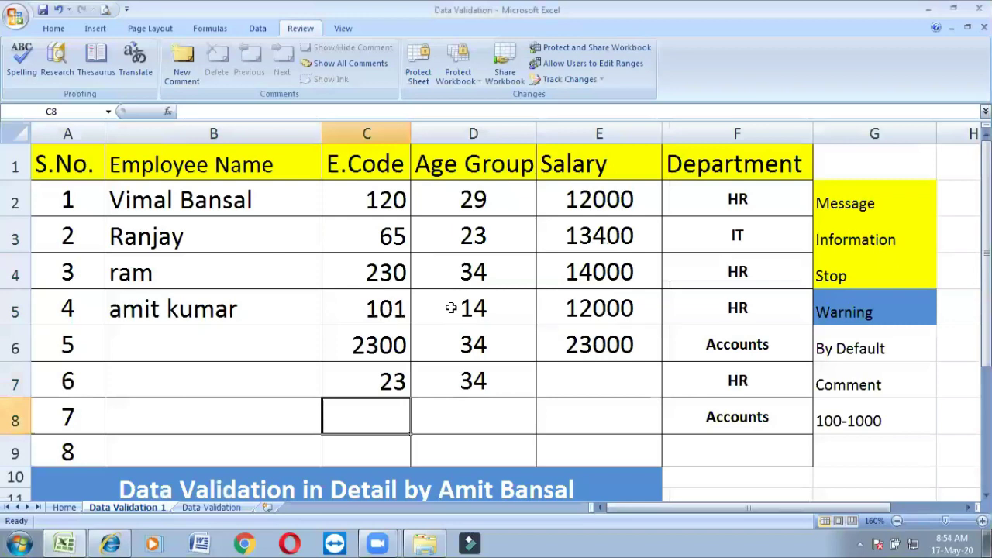
{"action": "type", "text": "2400"}
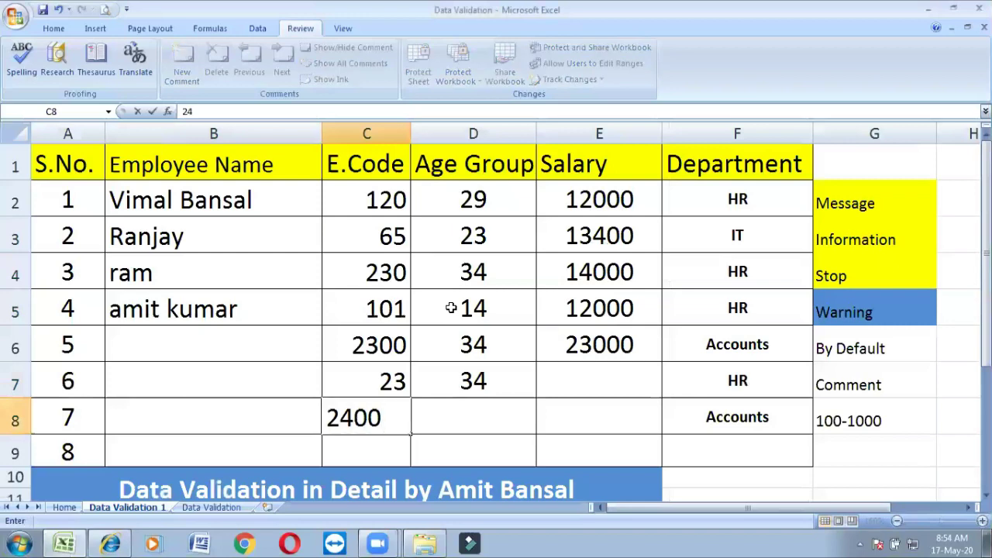
{"action": "key", "text": "Return"}
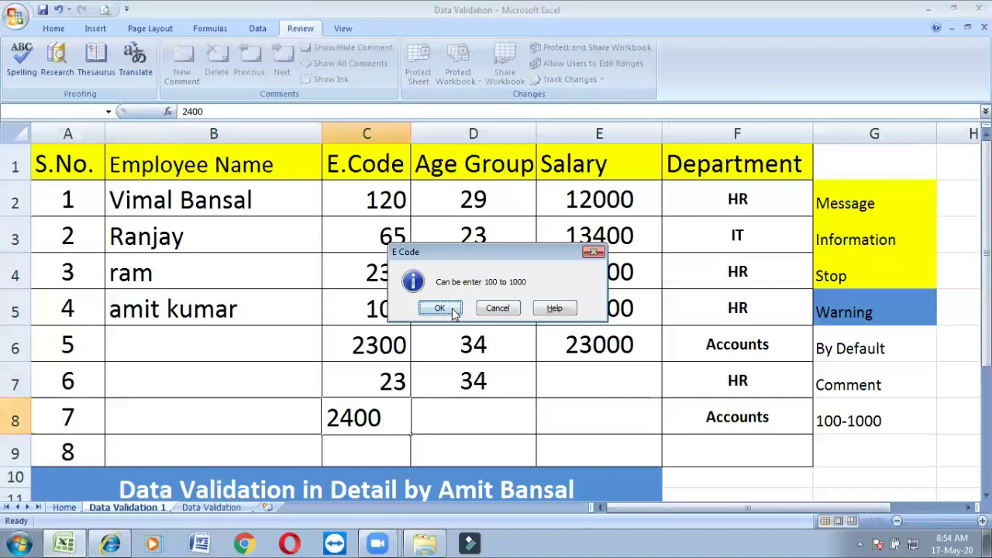
{"action": "left_click", "coordinate": [440, 309]}
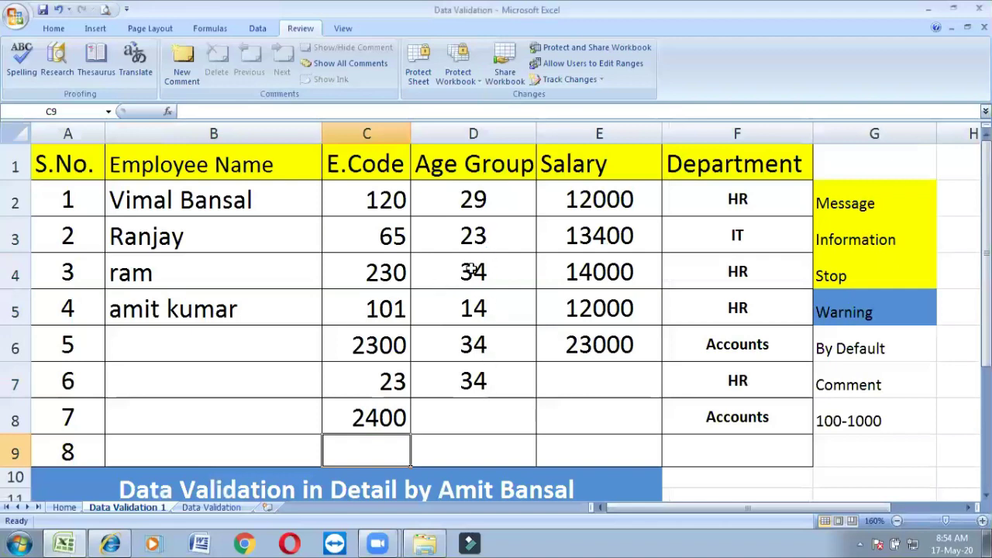
Examine the input message attached to several Age Group cells between D3 and D7.
{"action": "left_click", "coordinate": [479, 293]}
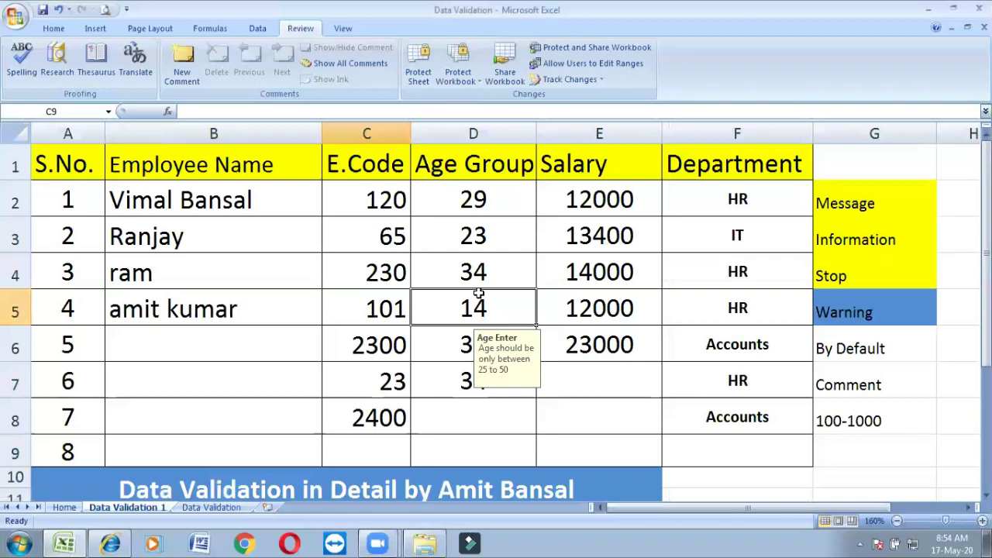
{"action": "left_click", "coordinate": [451, 343]}
{"action": "left_click", "coordinate": [501, 222]}
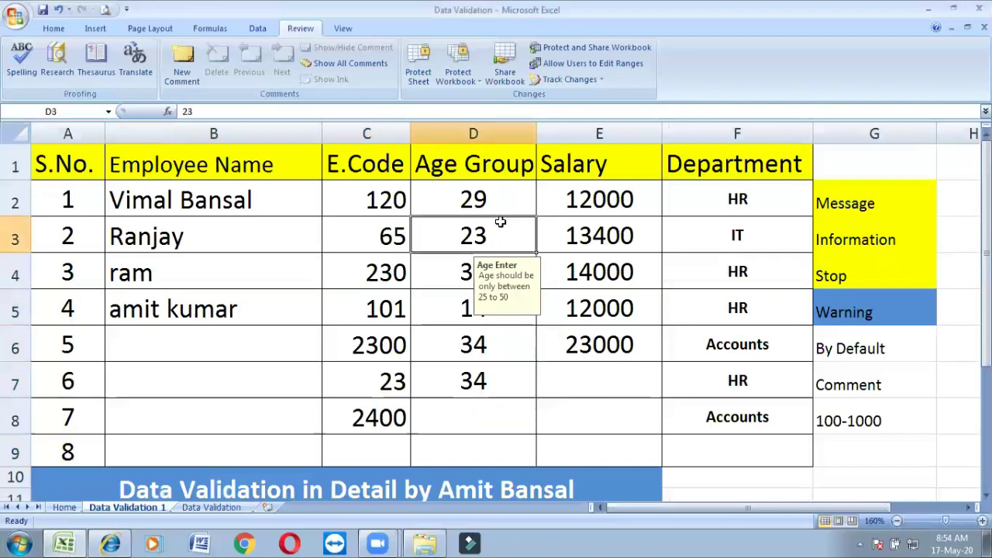
{"action": "left_click", "coordinate": [474, 377]}
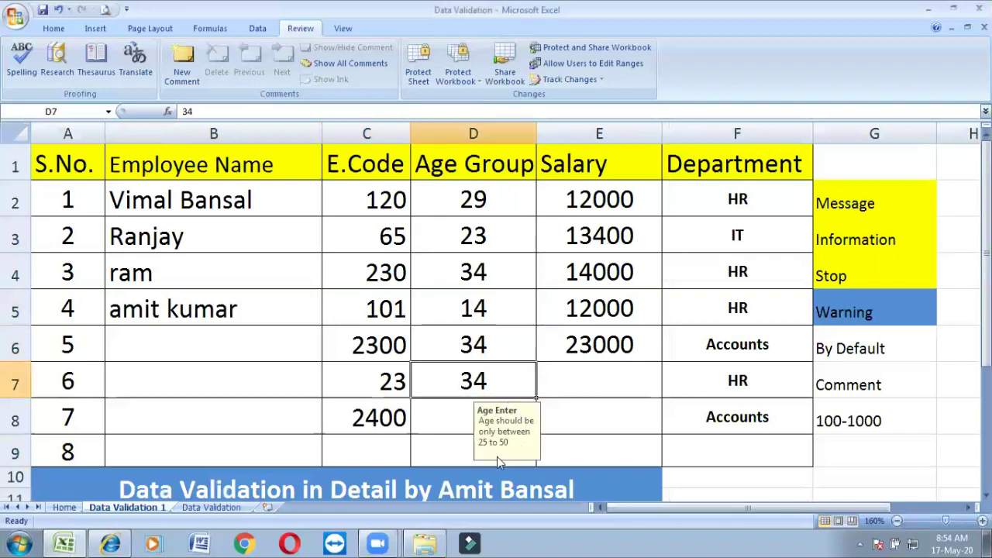
{"action": "left_click", "coordinate": [486, 327]}
{"action": "left_click", "coordinate": [487, 234]}
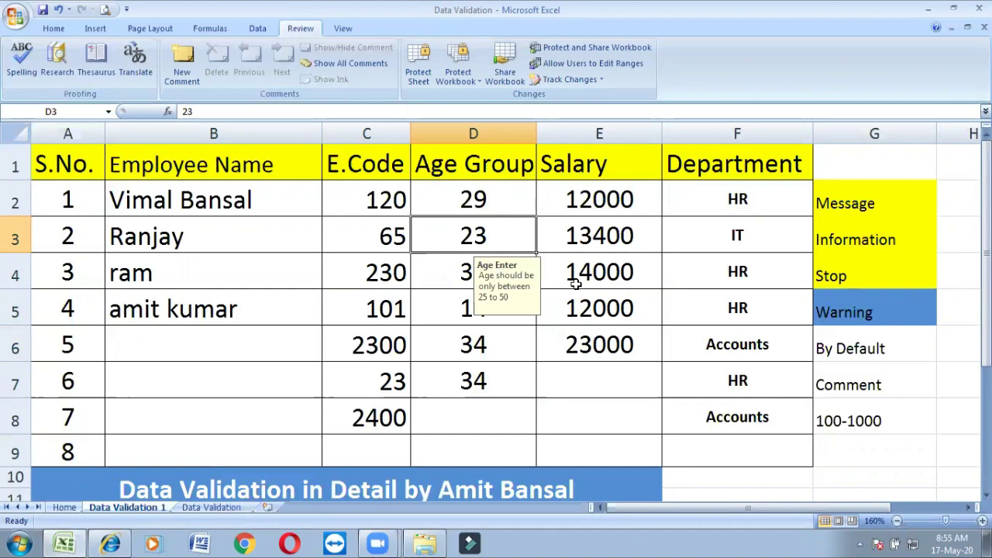
{"action": "left_click", "coordinate": [469, 310]}
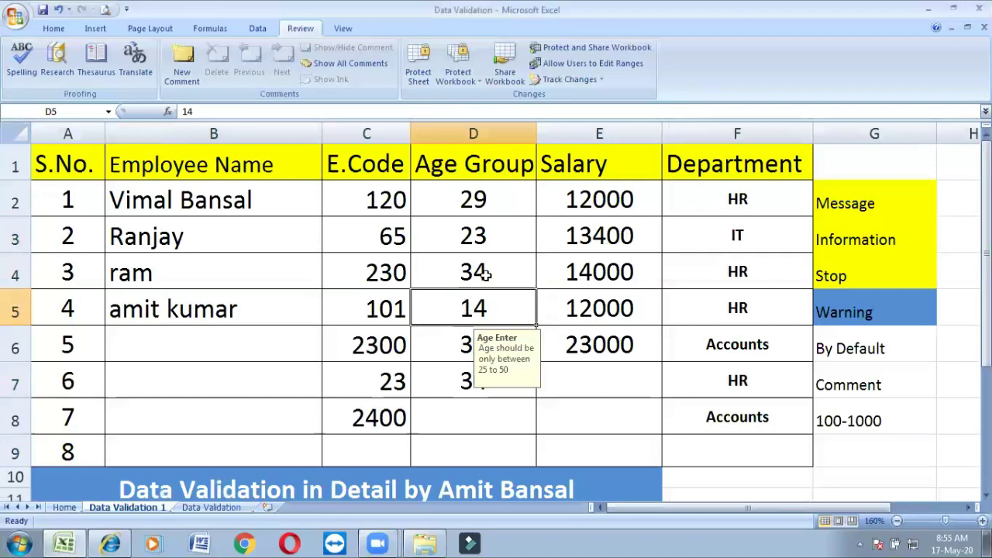
Clear the Age Group values in D4:D7 and enter 28 in D4.
{"action": "left_click_drag", "start_coordinate": [484, 272], "coordinate": [482, 383]}
{"action": "key", "text": "Delete"}
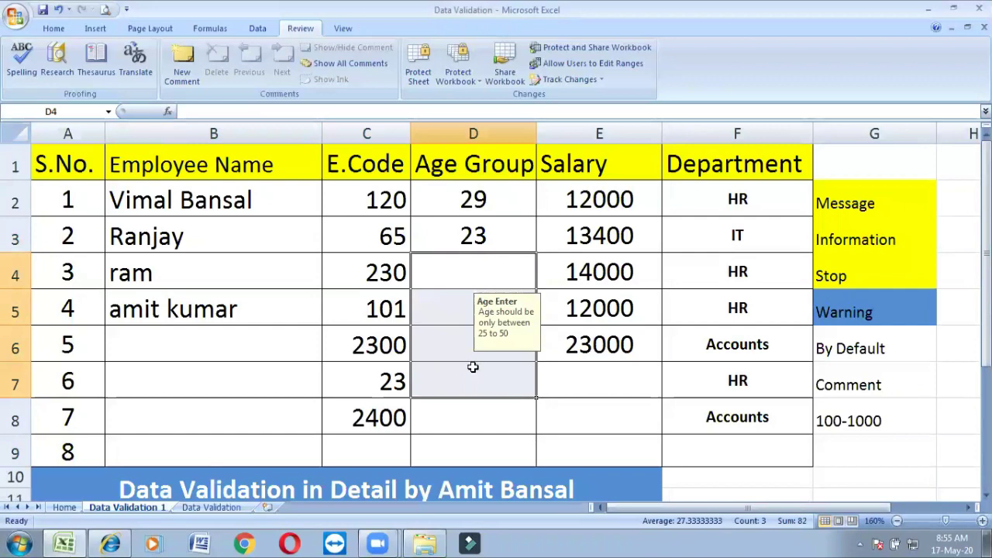
{"action": "left_click", "coordinate": [447, 259]}
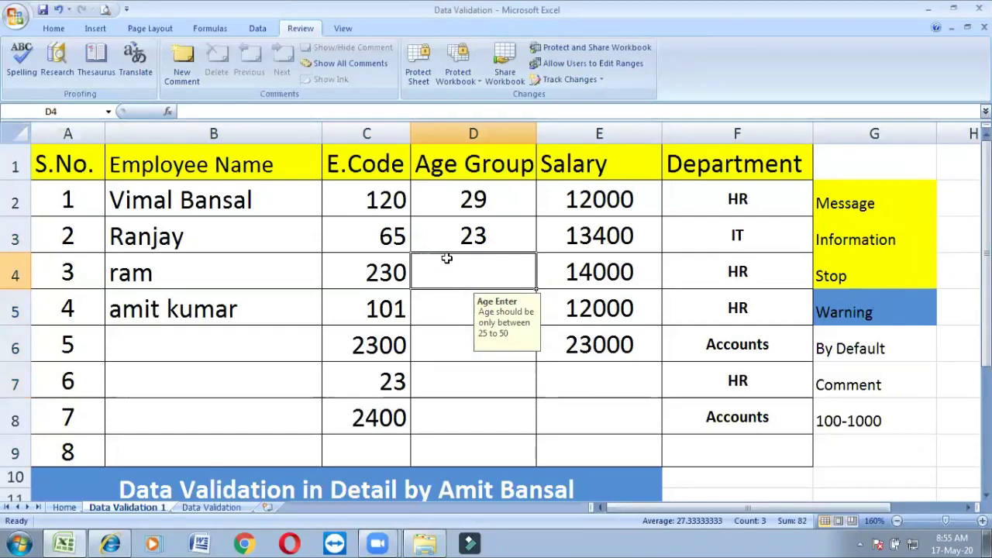
{"action": "type", "text": "28"}
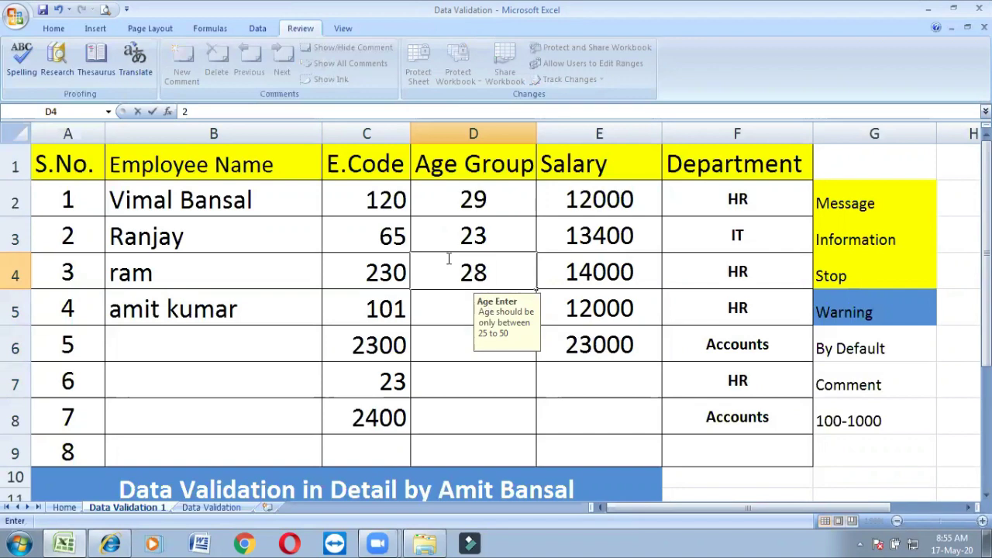
{"action": "key", "text": "Return"}
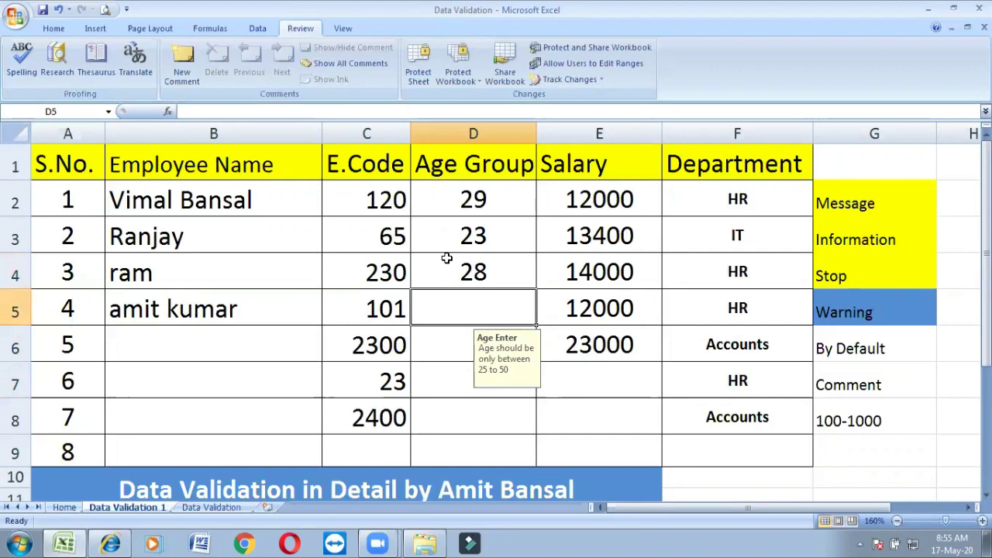
Enter the out-of-range age 21 in D5 and accept it at the warning alert.
{"action": "type", "text": "21"}
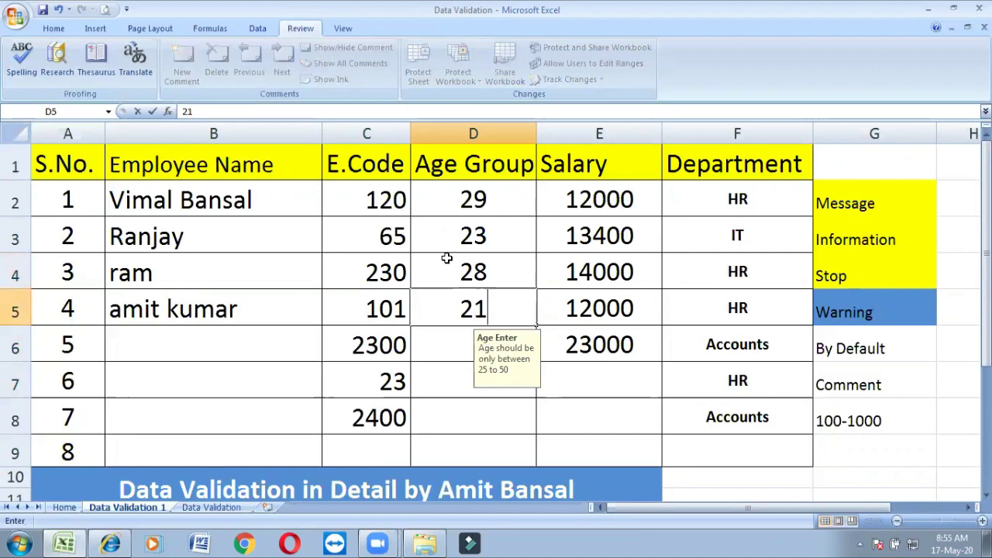
{"action": "key", "text": "Return"}
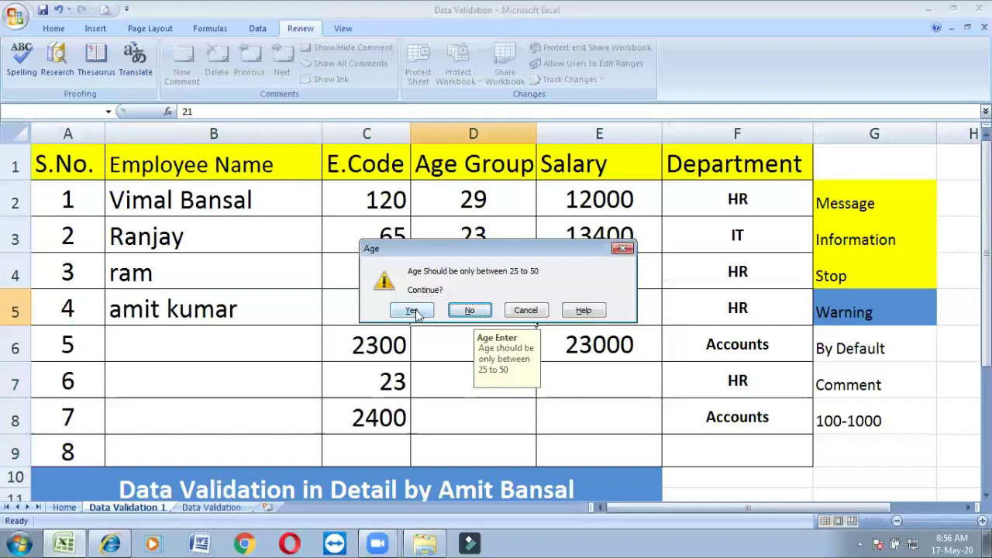
{"action": "left_click", "coordinate": [416, 311]}
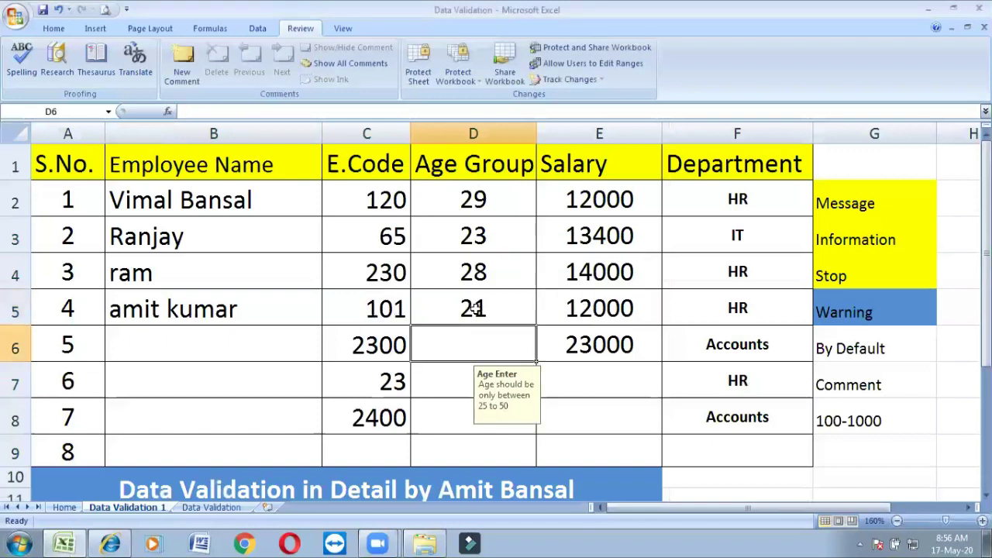
Try age 22 in D6, decline it at the warning, and enter 26 instead.
{"action": "type", "text": "22"}
{"action": "key", "text": "Return"}
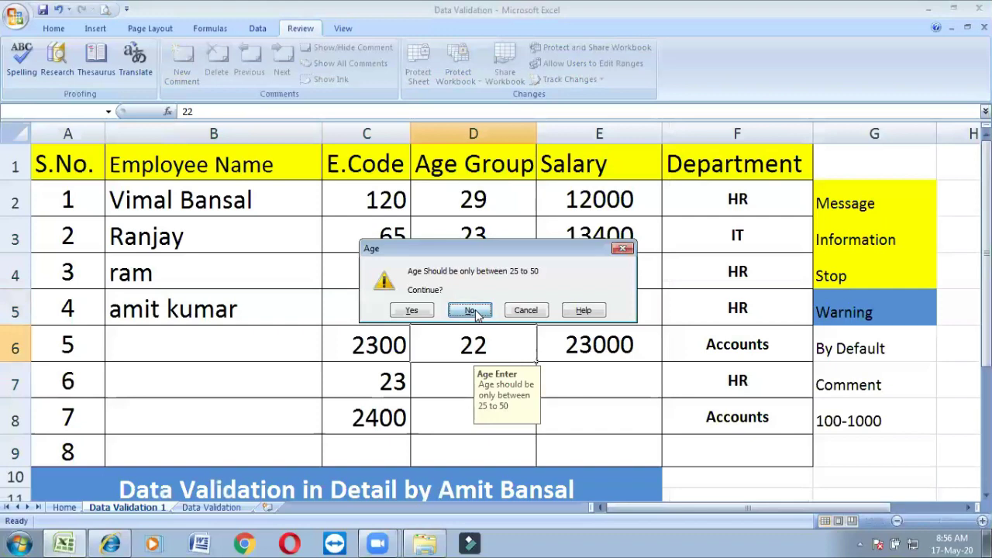
{"action": "left_click", "coordinate": [471, 310]}
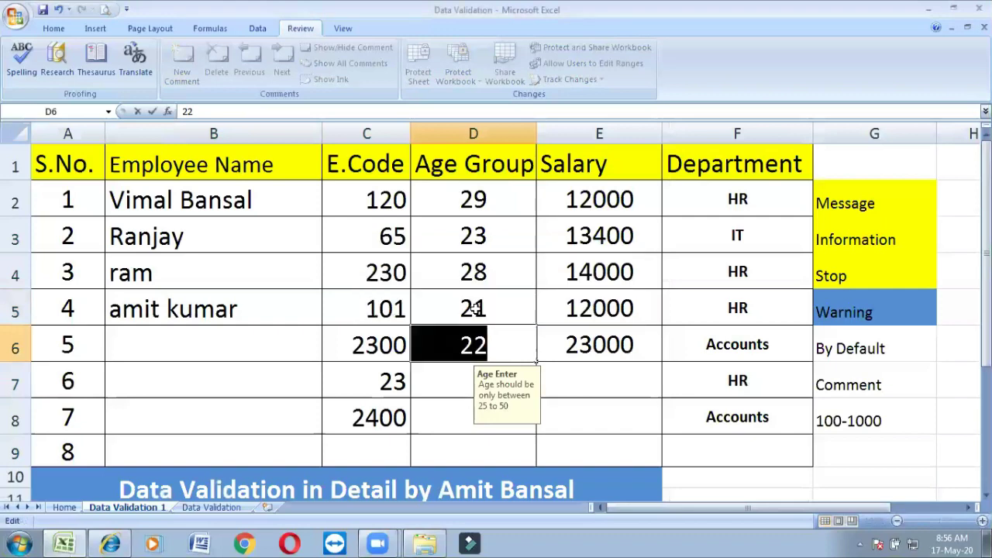
{"action": "type", "text": "26"}
{"action": "key", "text": "Return"}
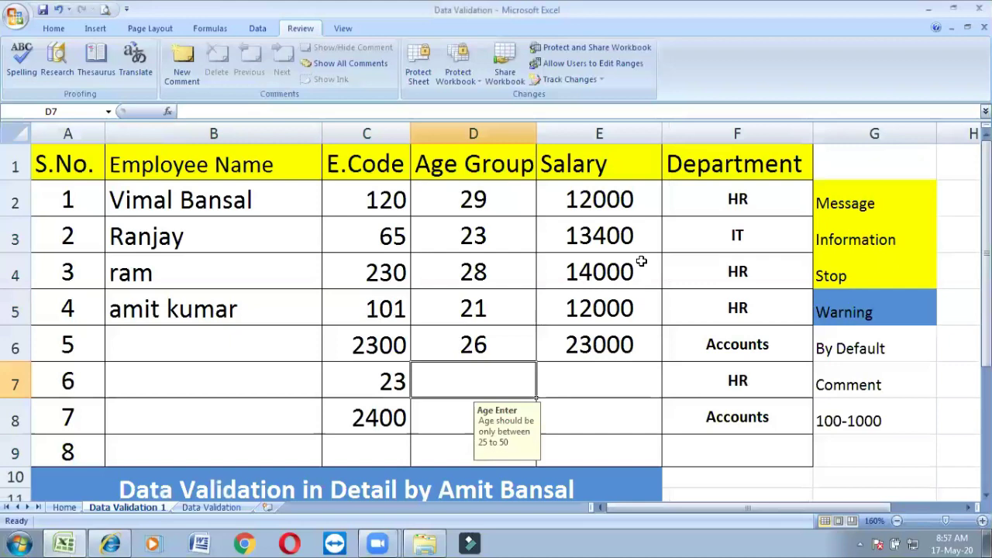
Try to enter a salary of 3000 in E7, cancelling the entry at the stop alert.
{"action": "left_click", "coordinate": [589, 365]}
{"action": "type", "text": "3000"}
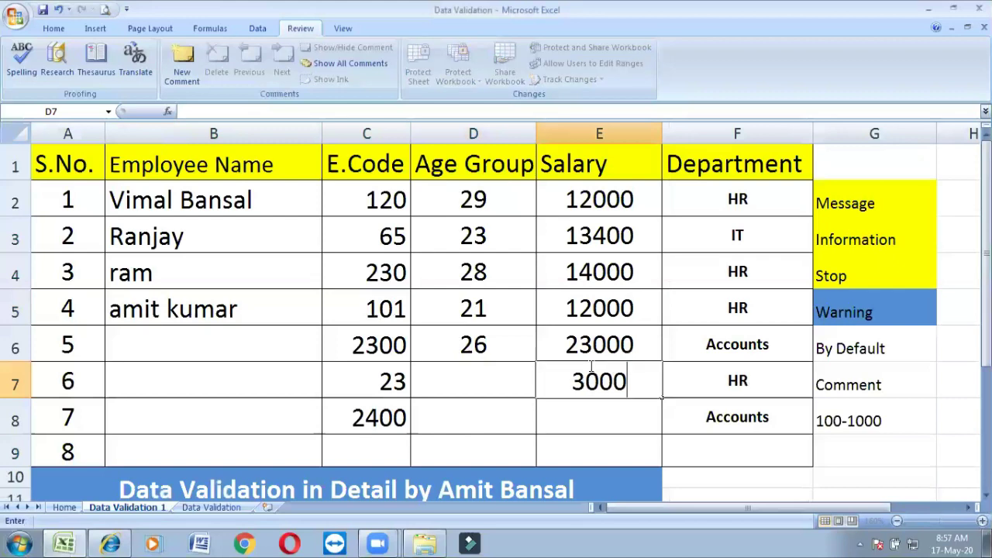
{"action": "key", "text": "Return"}
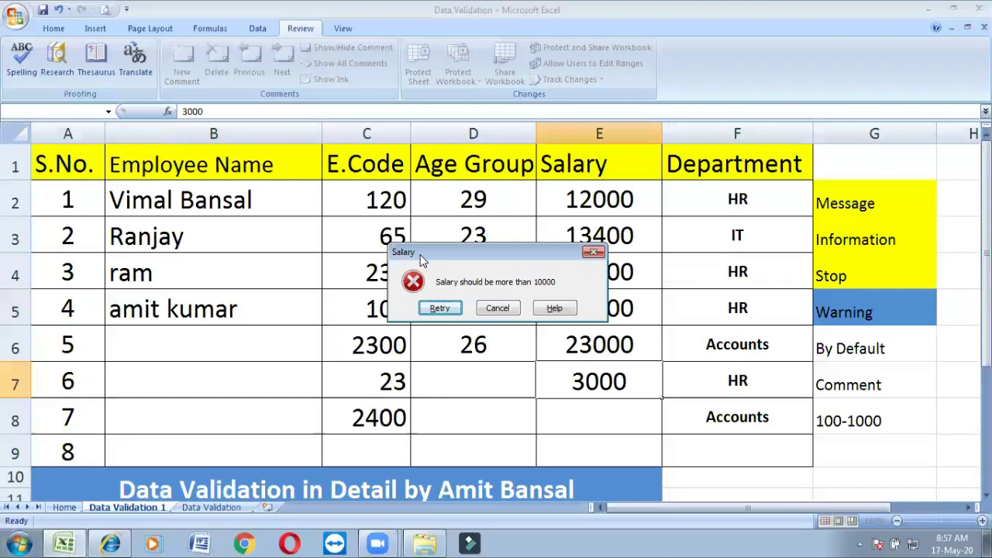
{"action": "left_click", "coordinate": [490, 307]}
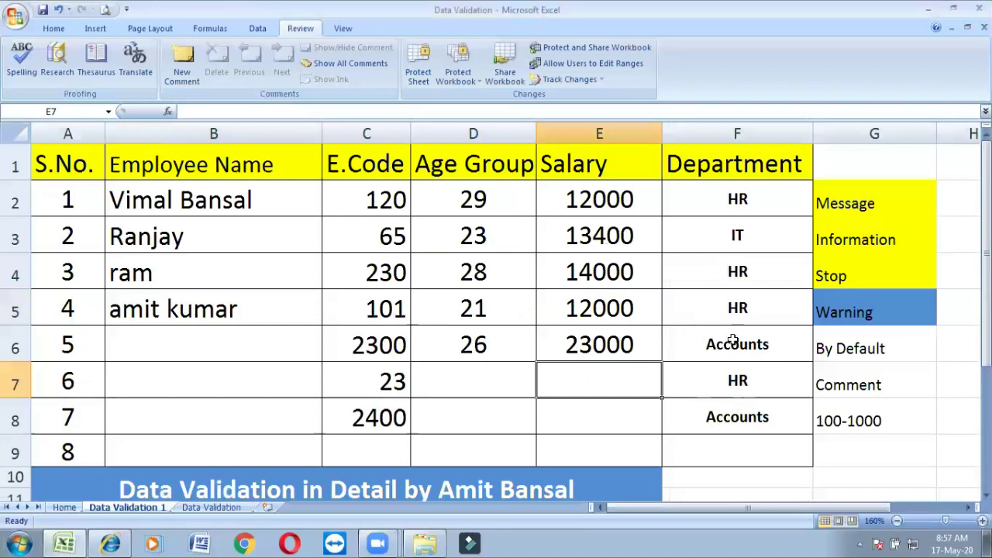
Try to enter Manufactring as the department in F4, cancel it at the alert, and show the cell's list of allowed departments.
{"action": "left_click", "coordinate": [762, 264]}
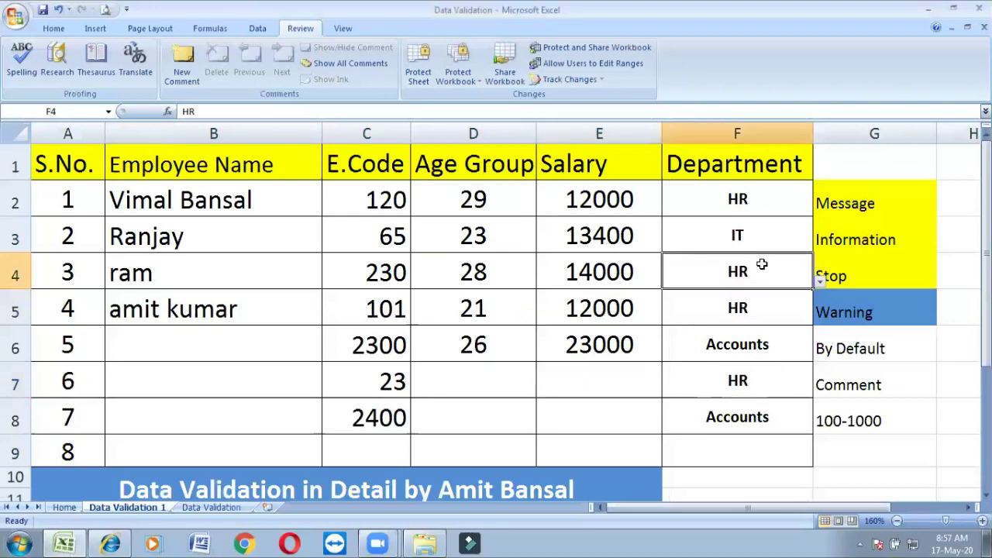
{"action": "type", "text": "Manuf"}
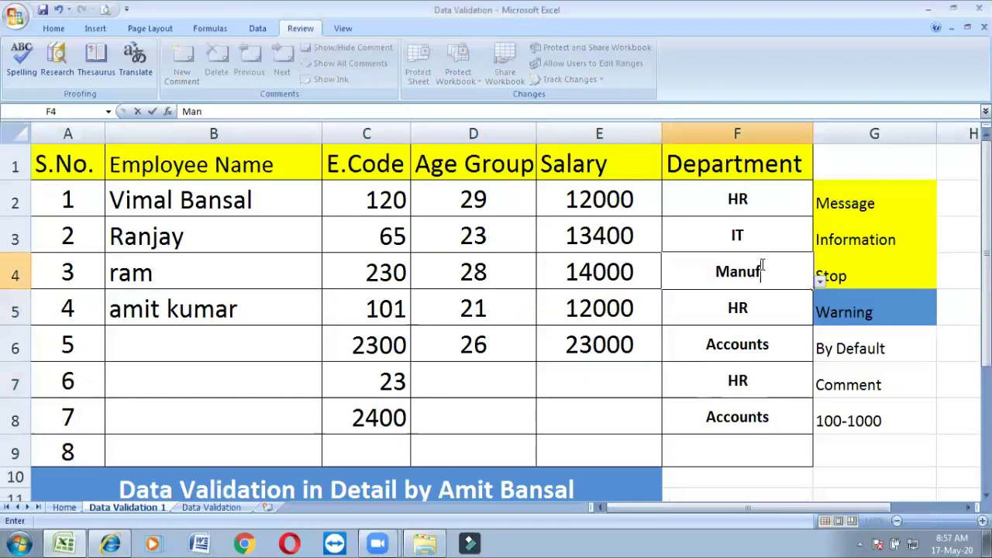
{"action": "type", "text": "actring"}
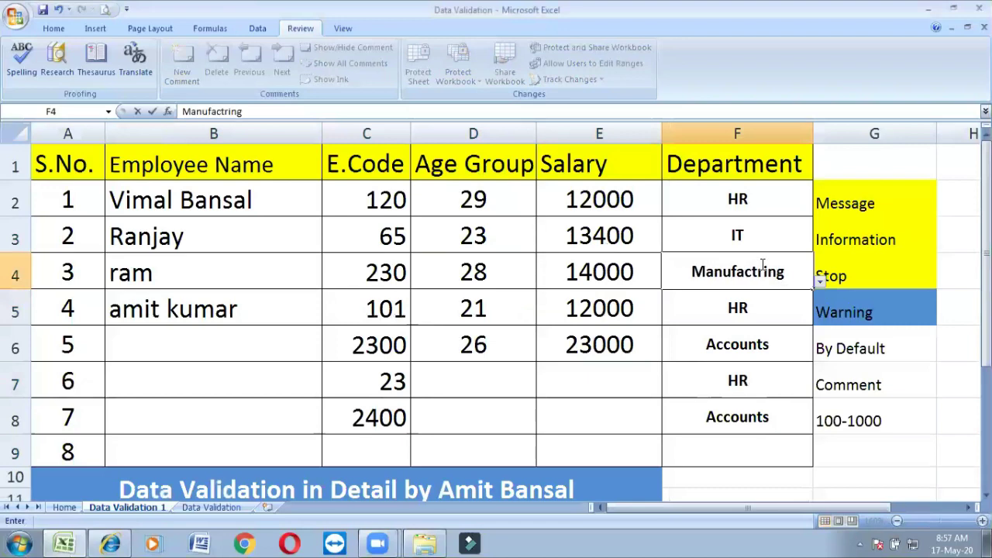
{"action": "key", "text": "Return"}
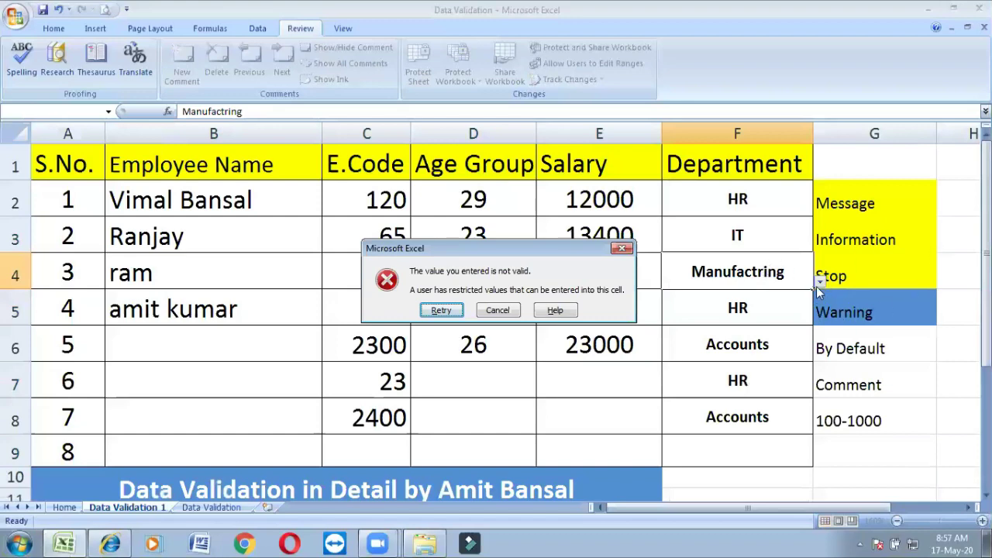
{"action": "key", "text": "Escape"}
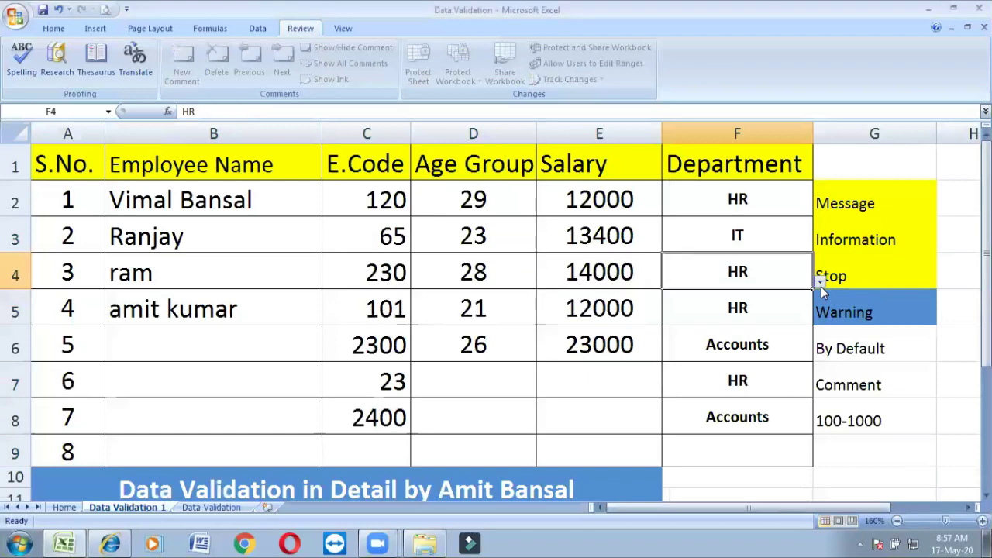
{"action": "left_click", "coordinate": [820, 284]}
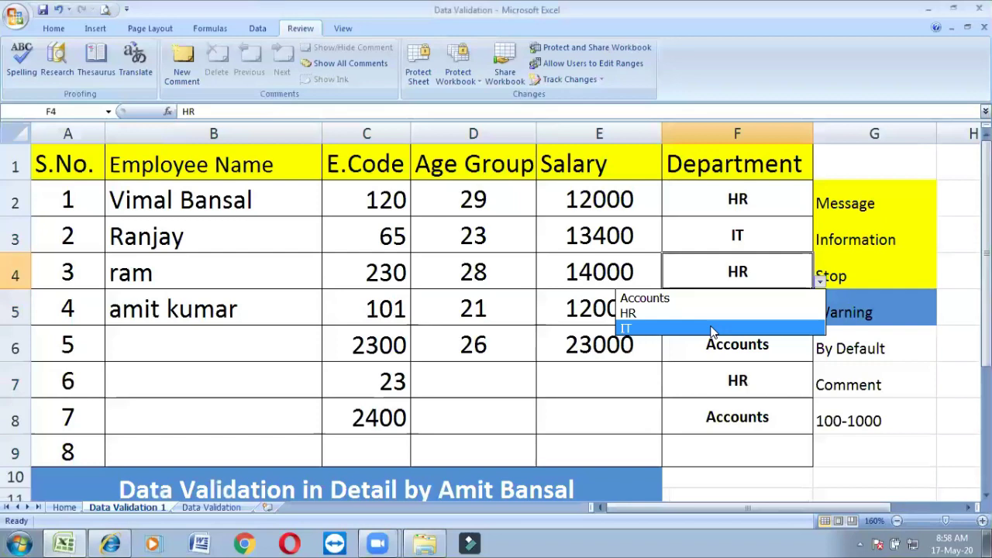
Switch to the Data Validation sheet and fit its whole blank employee table in view at 150% zoom.
{"action": "left_click", "coordinate": [220, 507]}
{"action": "left_click", "coordinate": [220, 507]}
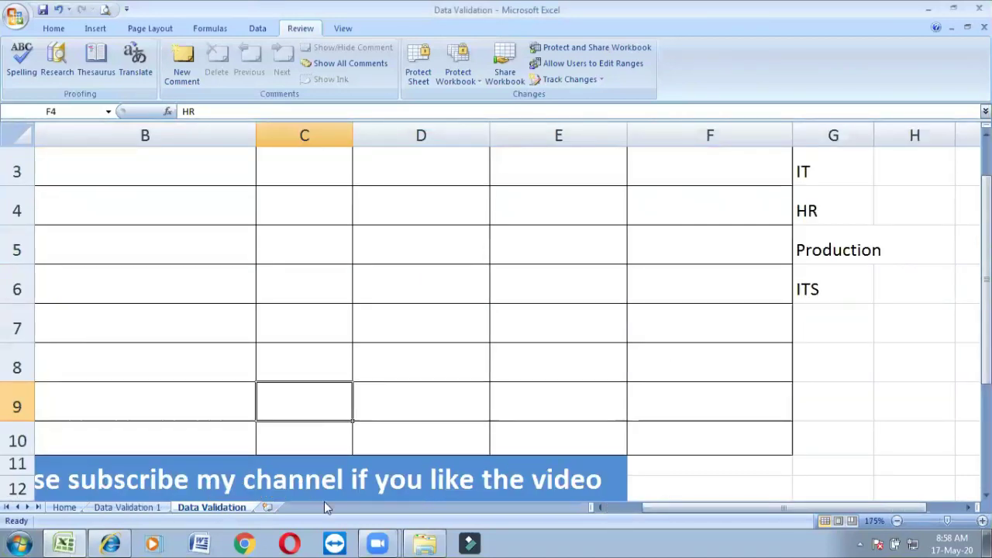
{"action": "scroll", "coordinate": [636, 457], "scroll_direction": "down", "scroll_amount": 1}
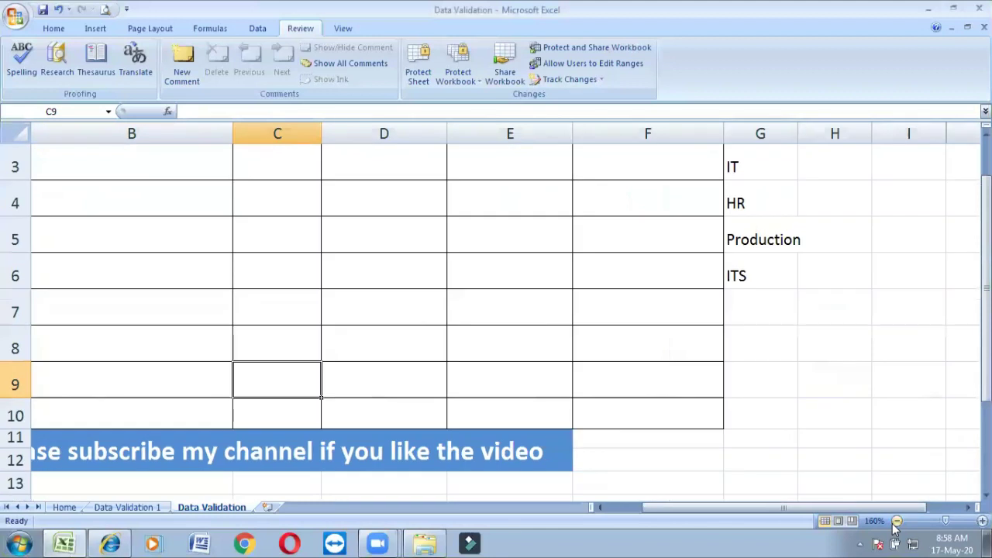
{"action": "left_click_drag", "start_coordinate": [987, 287], "coordinate": [987, 251]}
{"action": "left_click_drag", "start_coordinate": [780, 510], "coordinate": [723, 513]}
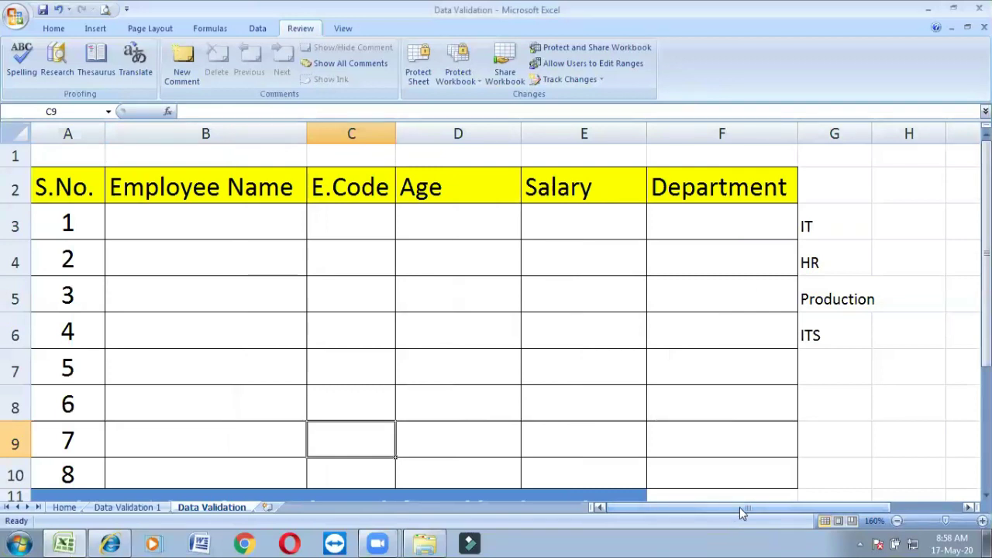
{"action": "left_click", "coordinate": [897, 521]}
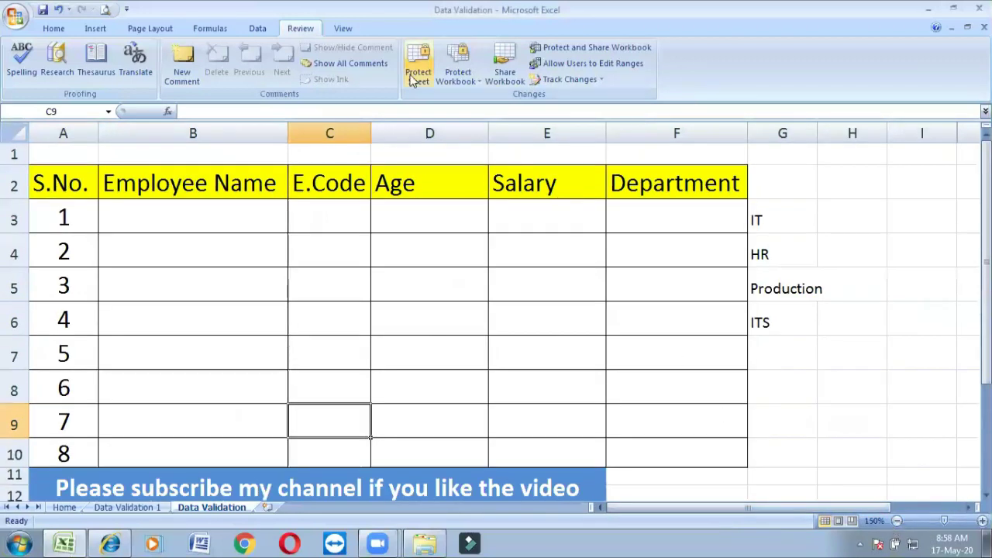
{"action": "left_click", "coordinate": [252, 32]}
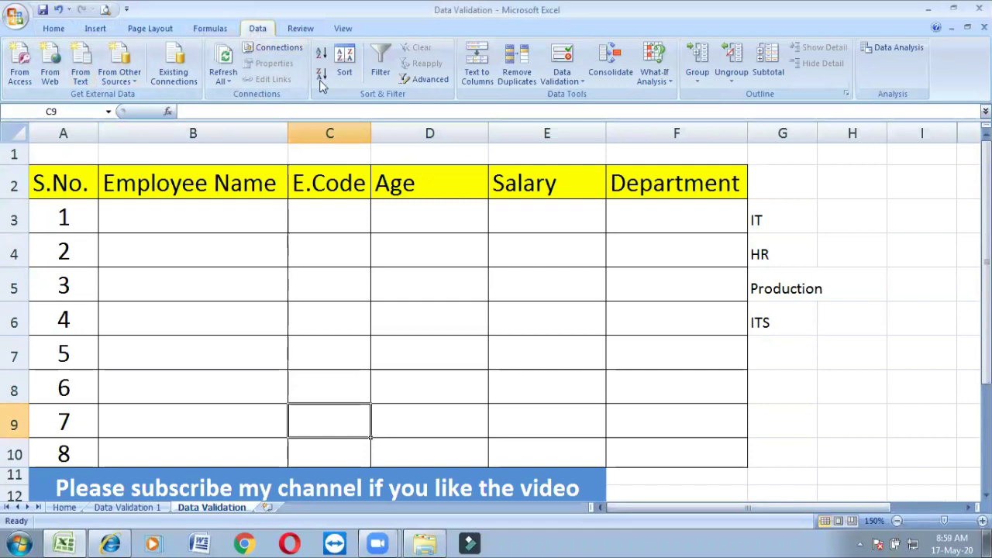
{"action": "left_click", "coordinate": [563, 83]}
{"action": "left_click", "coordinate": [584, 96]}
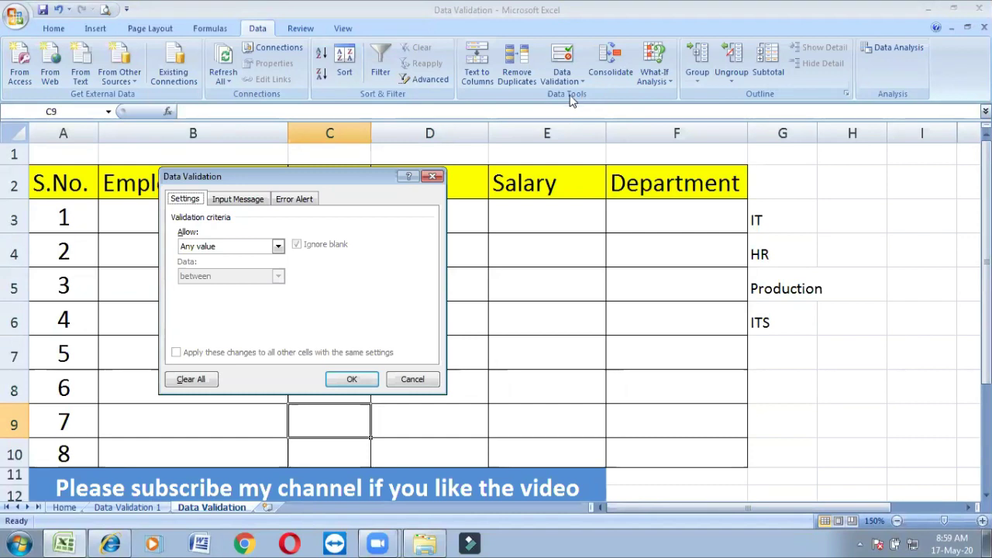
{"action": "left_click", "coordinate": [433, 176]}
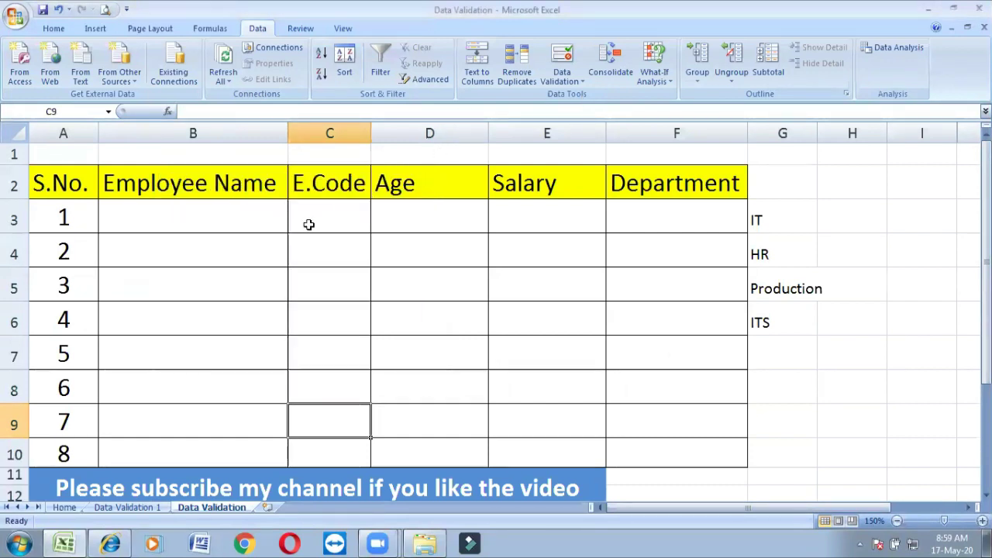
Open the data validation settings for the Employee Name cells B3:B10 and look through the input message and error alert options.
{"action": "left_click", "coordinate": [252, 220]}
{"action": "left_click_drag", "start_coordinate": [242, 234], "coordinate": [139, 449]}
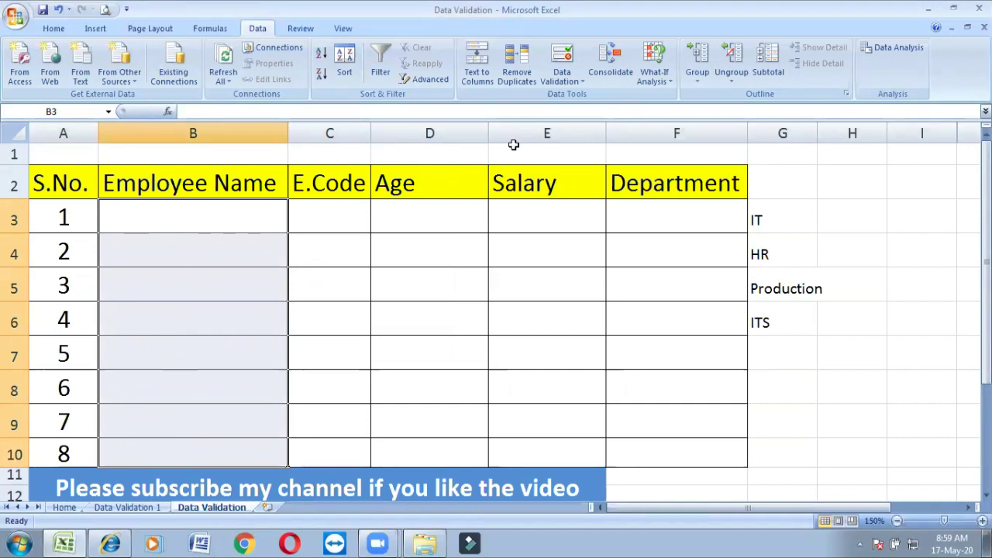
{"action": "left_click", "coordinate": [575, 84]}
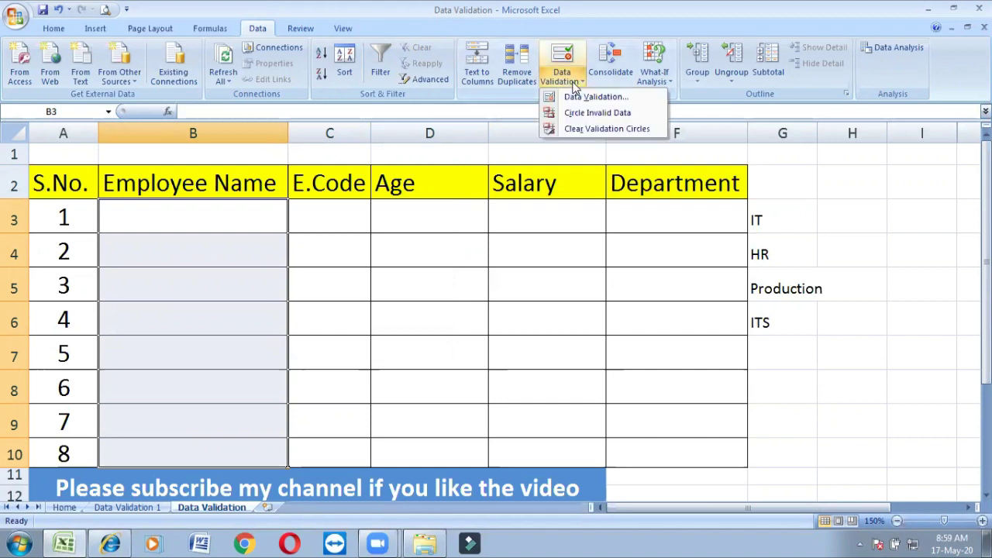
{"action": "left_click", "coordinate": [587, 97]}
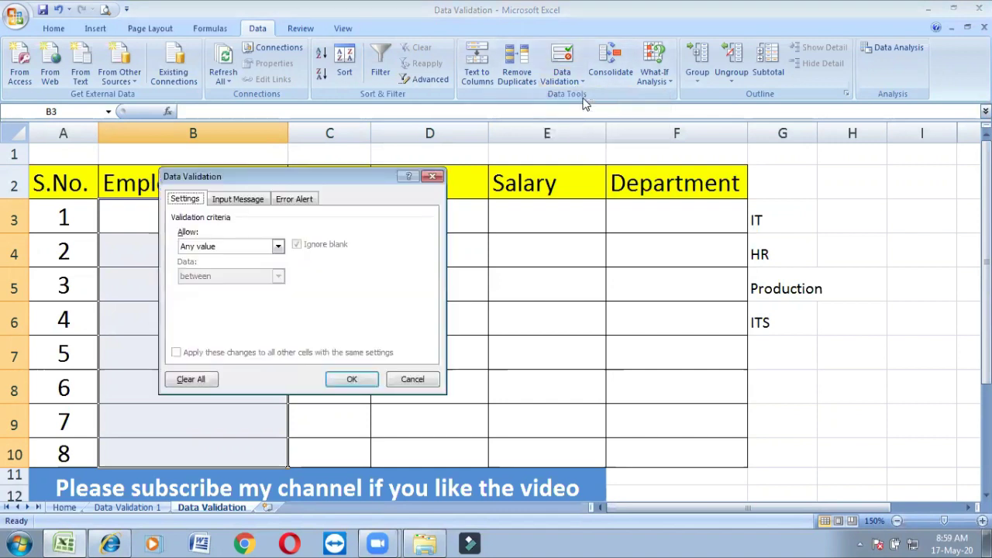
{"action": "left_click_drag", "start_coordinate": [275, 172], "coordinate": [476, 185]}
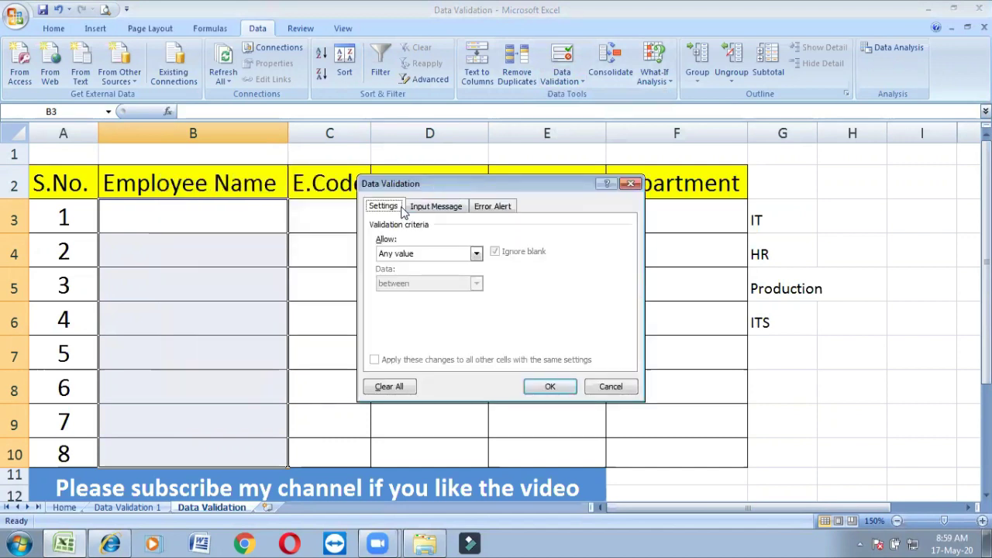
{"action": "left_click", "coordinate": [438, 211]}
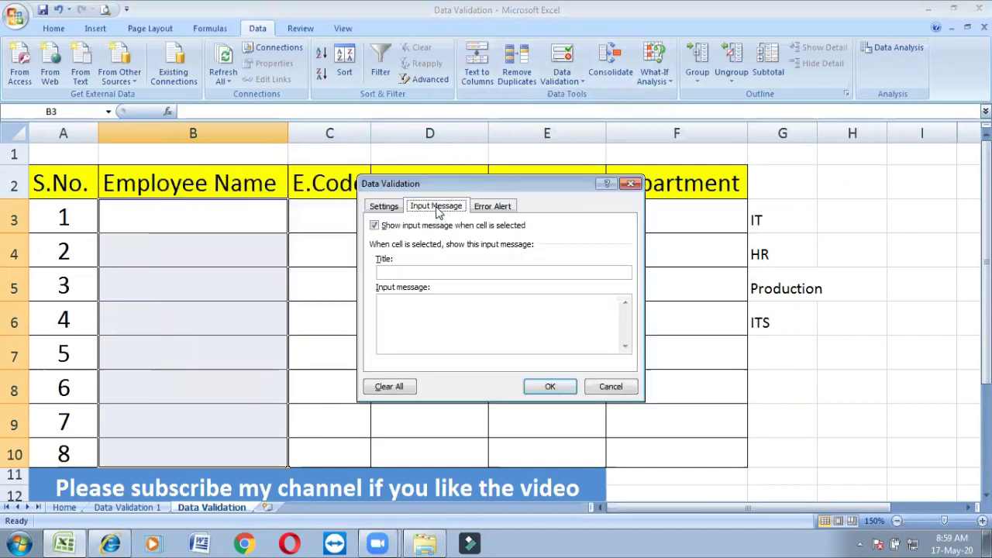
{"action": "left_click", "coordinate": [492, 210]}
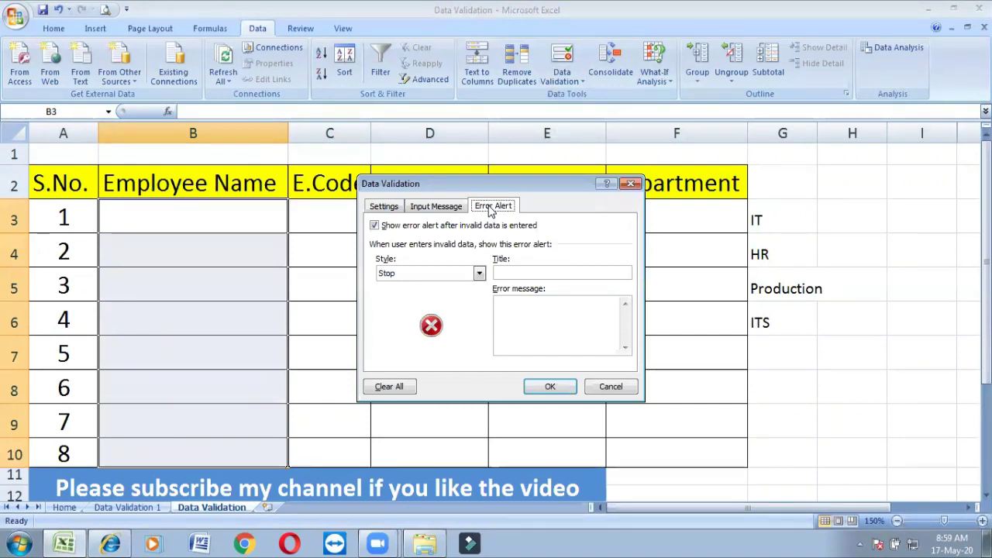